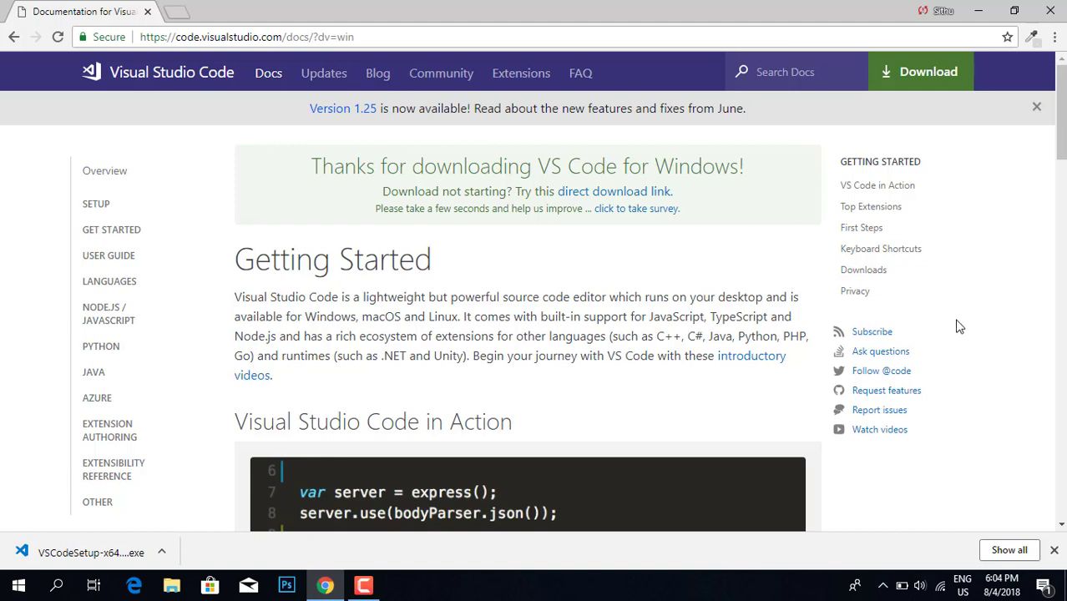
Run VSCodeSetup-x64-1.25.1.exe from the Downloads folder, choose to install it anyway, and minimize the windows behind the setup wizard
{"action": "left_click", "coordinate": [162, 550]}
{"action": "left_click", "coordinate": [190, 499]}
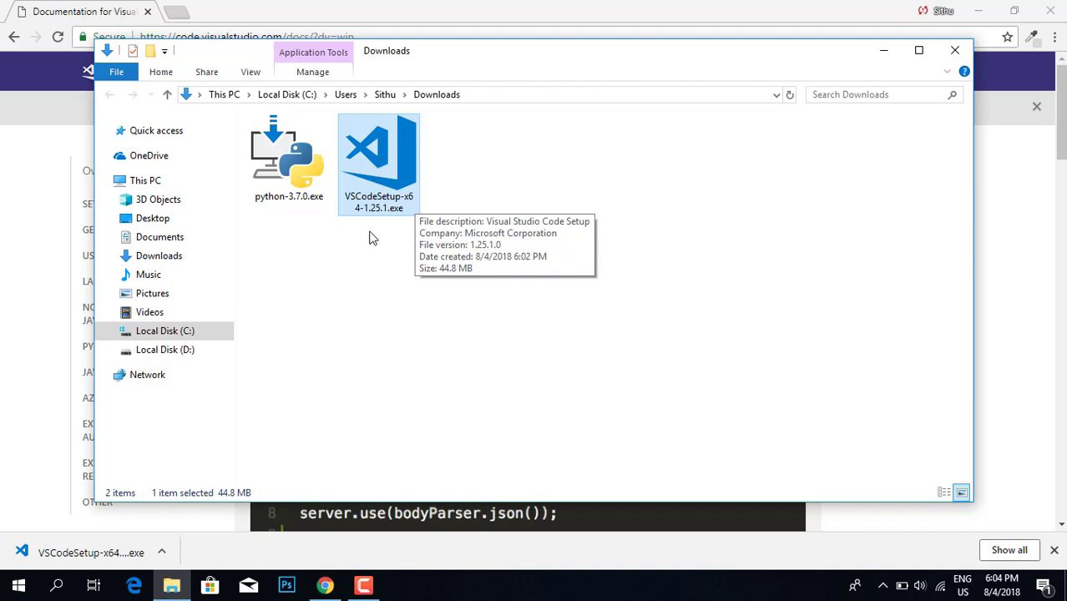
{"action": "double_click", "coordinate": [380, 184]}
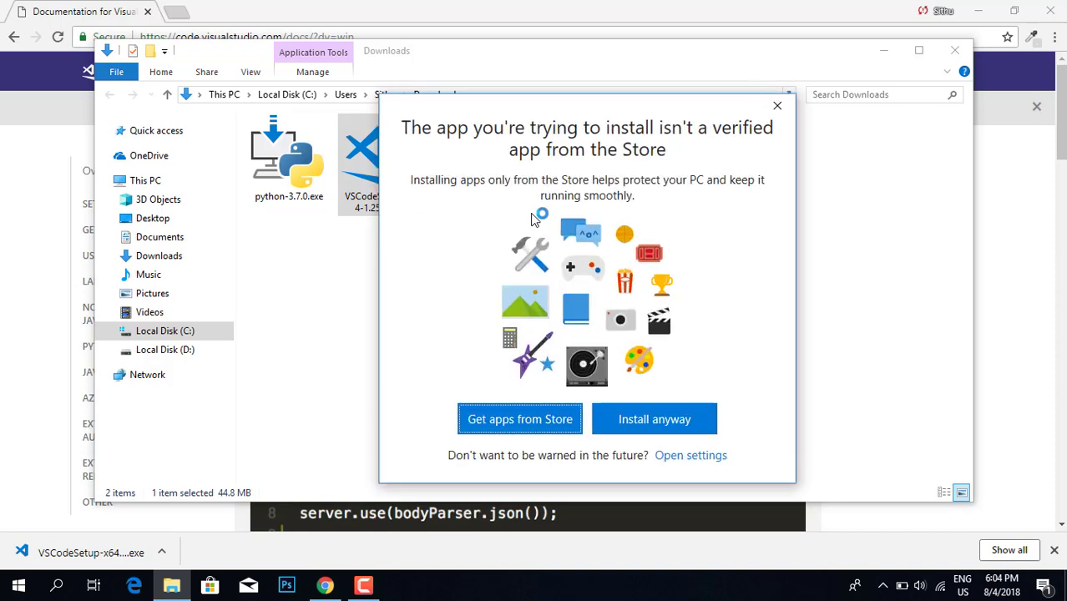
{"action": "left_click", "coordinate": [650, 421]}
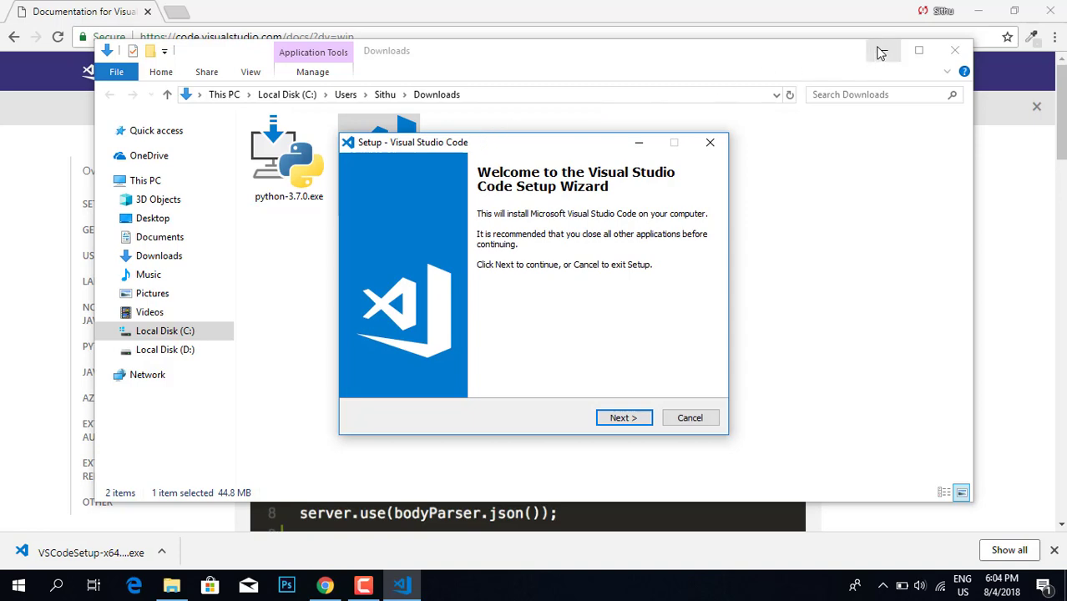
{"action": "left_click", "coordinate": [984, 9]}
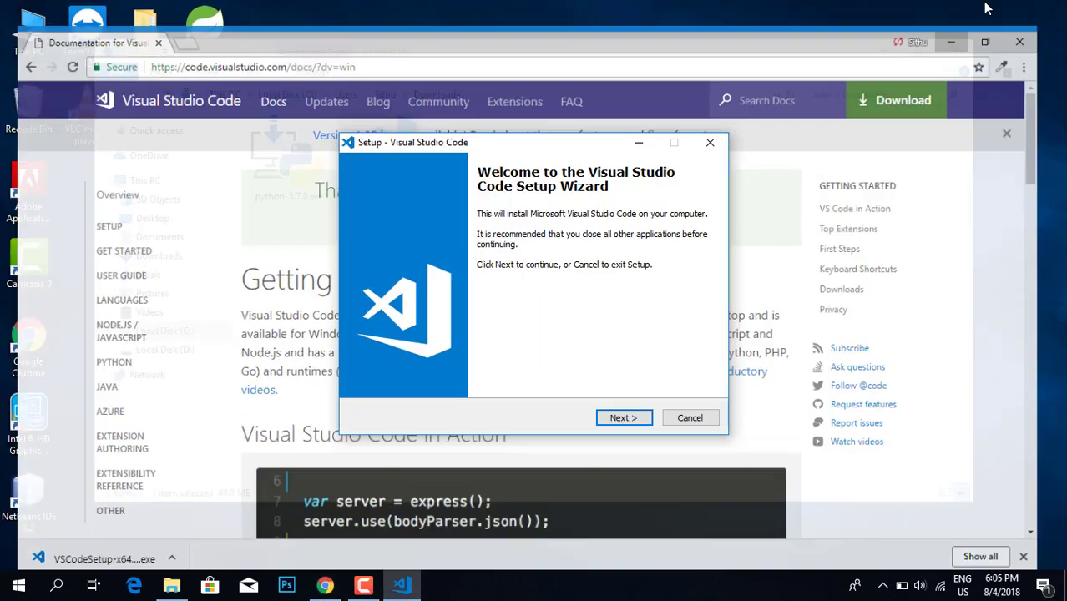
{"action": "left_click", "coordinate": [882, 50]}
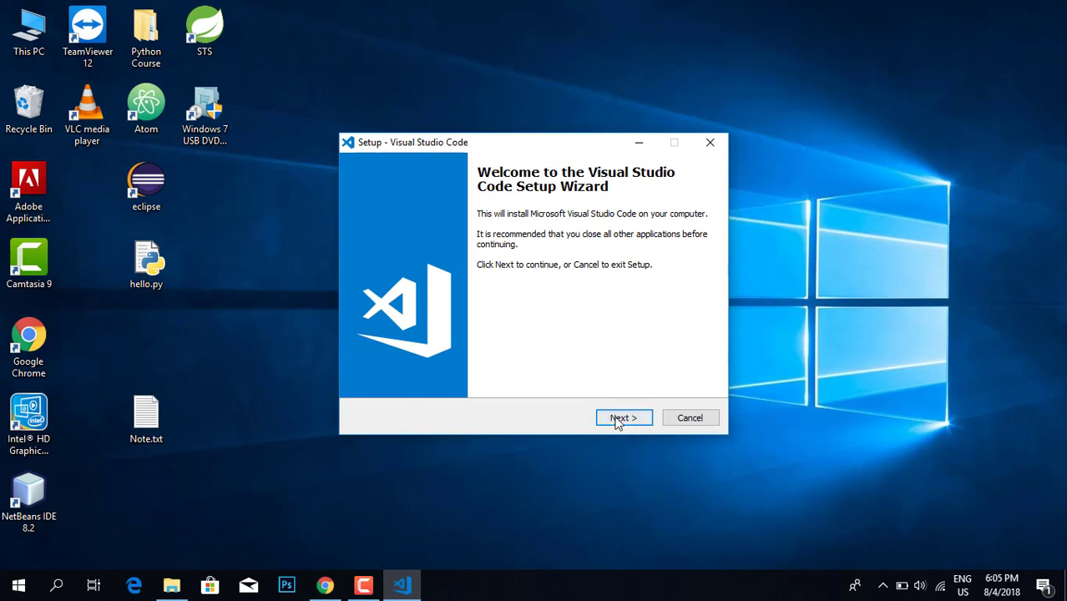
Accept the license agreement and keep the default destination and Start Menu folders in the setup wizard
{"action": "left_click", "coordinate": [618, 417]}
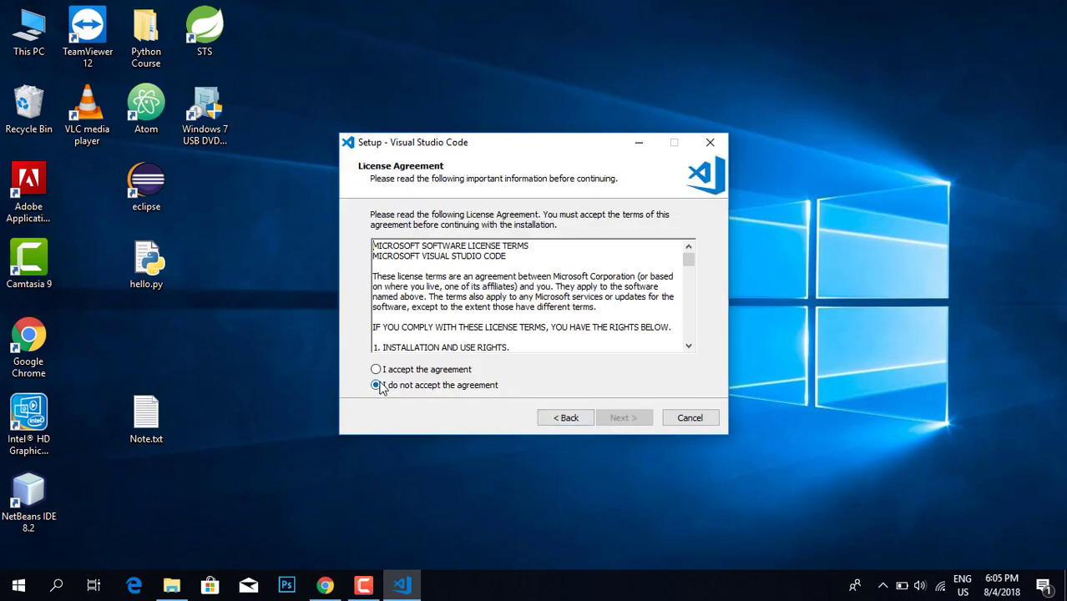
{"action": "left_click", "coordinate": [376, 370]}
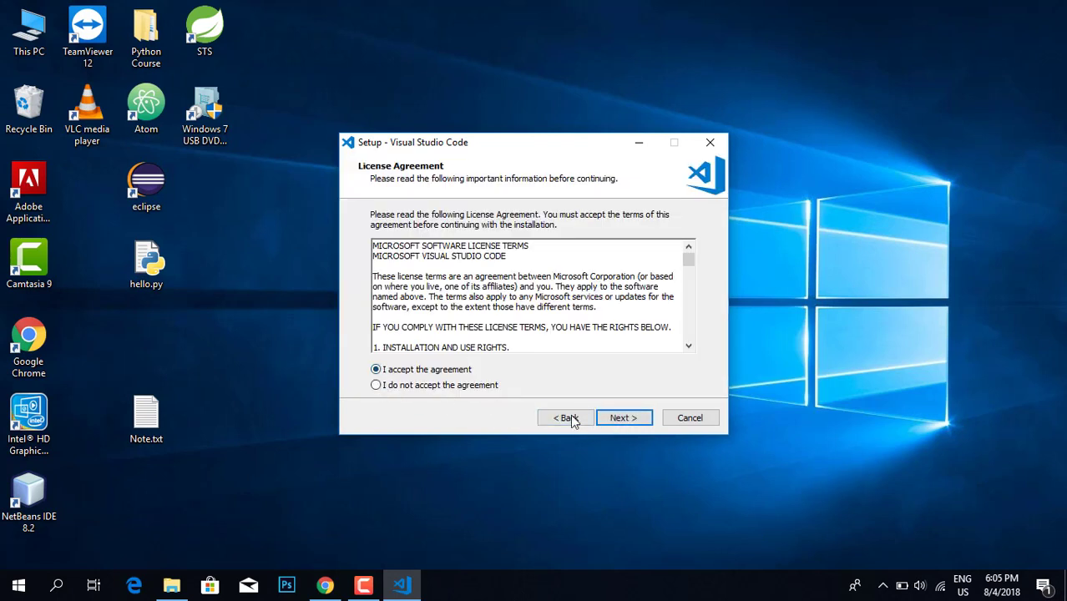
{"action": "left_click", "coordinate": [620, 417]}
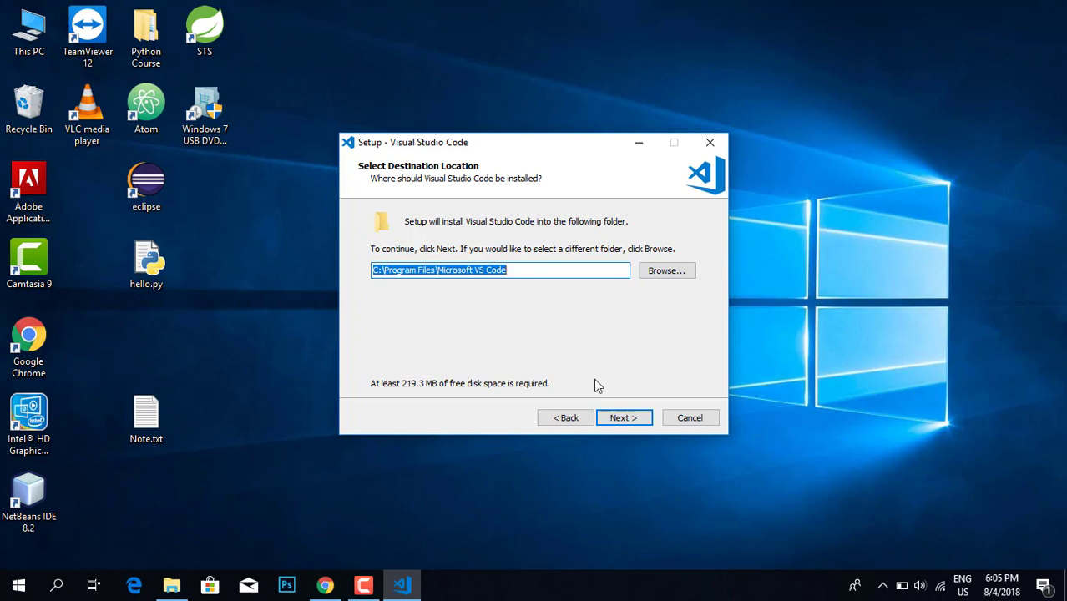
{"action": "left_click", "coordinate": [620, 418]}
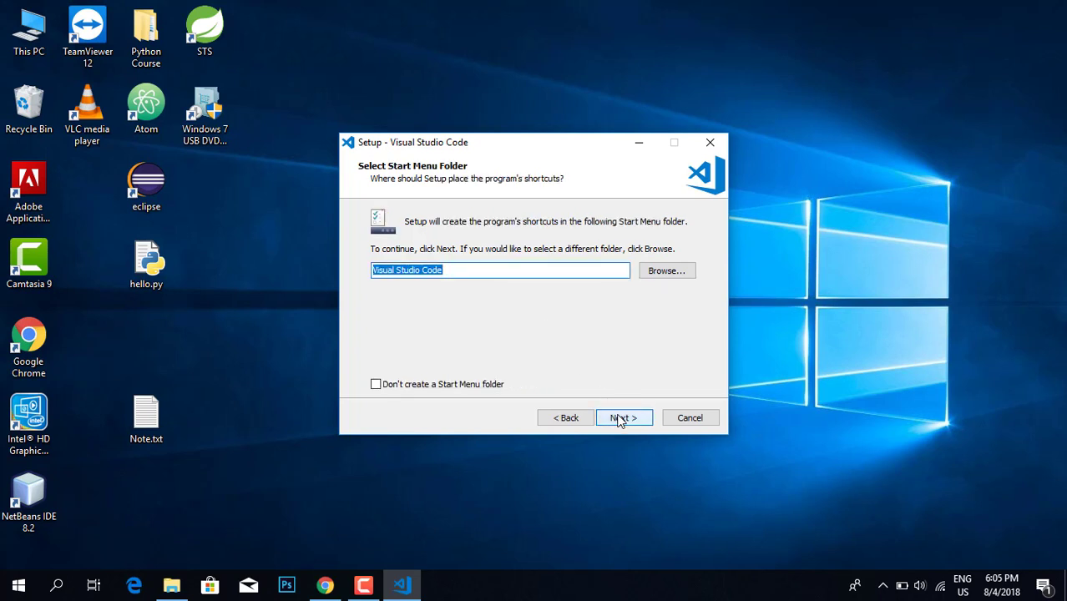
{"action": "left_click", "coordinate": [620, 417]}
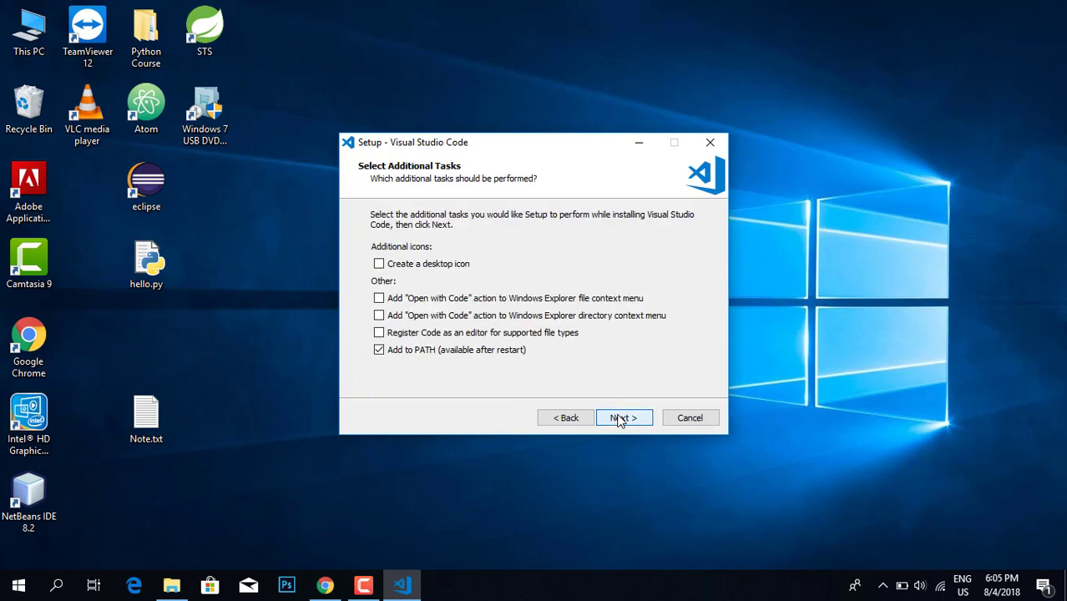
Enable the desktop icon task for setup, and move Note.txt on the desktop to the spot between Camtasia 9 and hello.py
{"action": "left_click", "coordinate": [379, 264]}
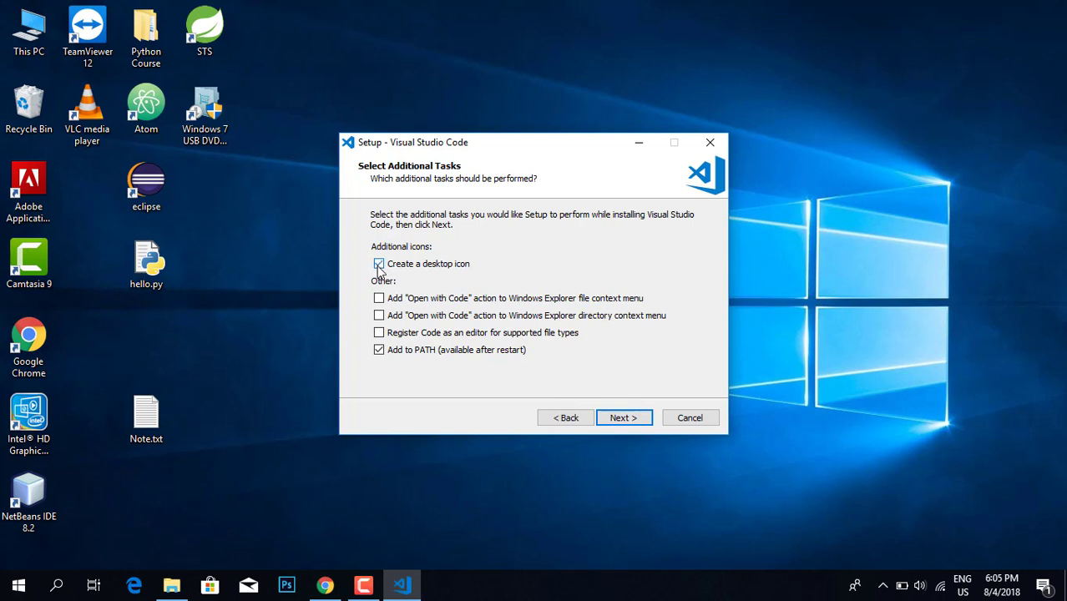
{"action": "left_click", "coordinate": [616, 422]}
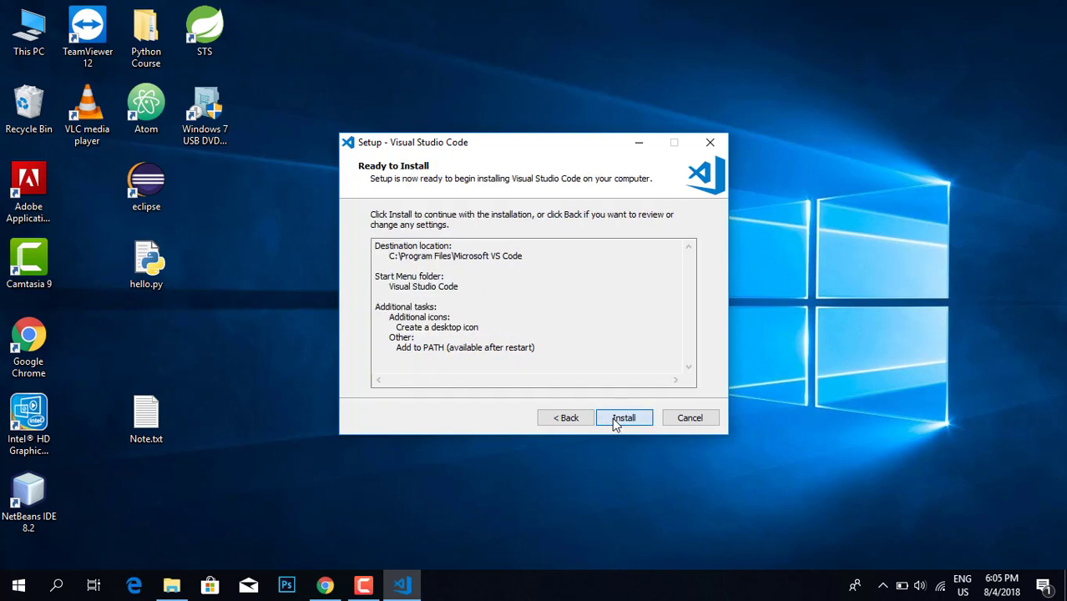
{"action": "left_click", "coordinate": [163, 424]}
{"action": "left_click_drag", "start_coordinate": [161, 418], "coordinate": [117, 271]}
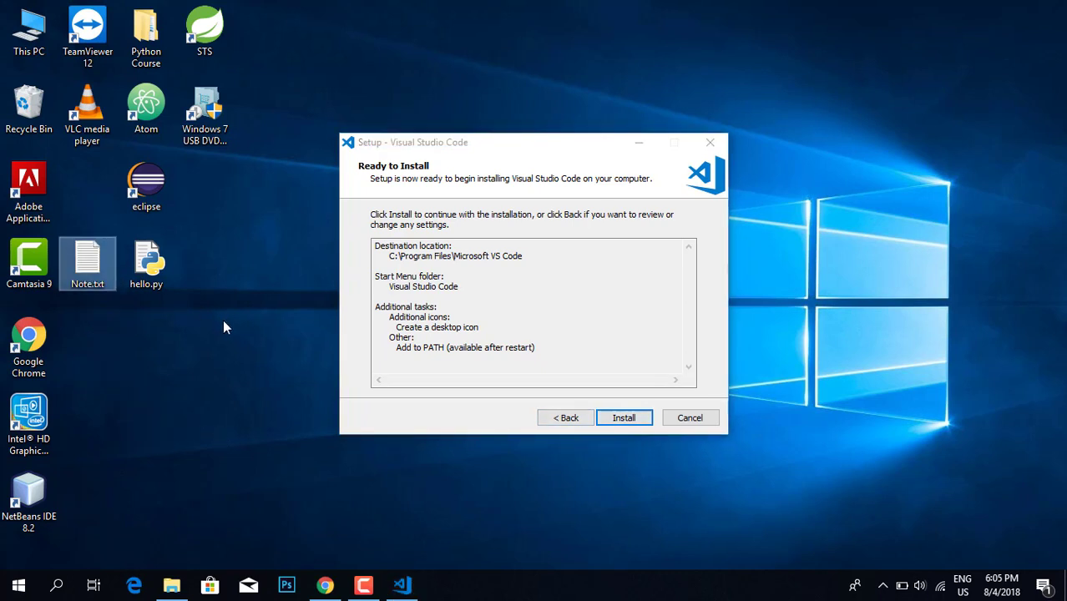
Install Visual Studio Code and finish the setup wizard with the launch option enabled
{"action": "left_click", "coordinate": [624, 419]}
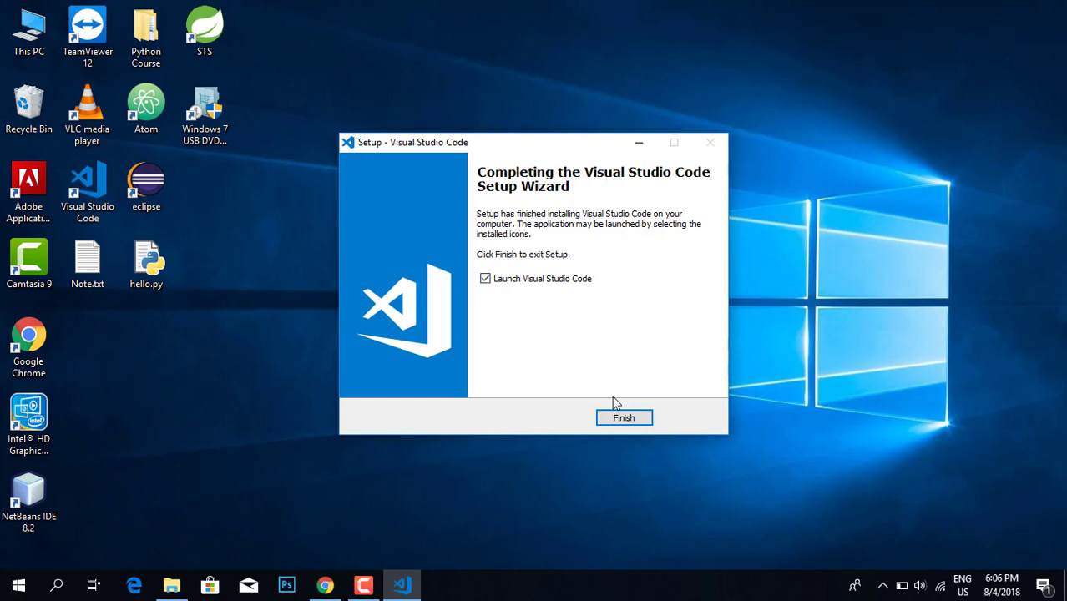
{"action": "left_click", "coordinate": [623, 420]}
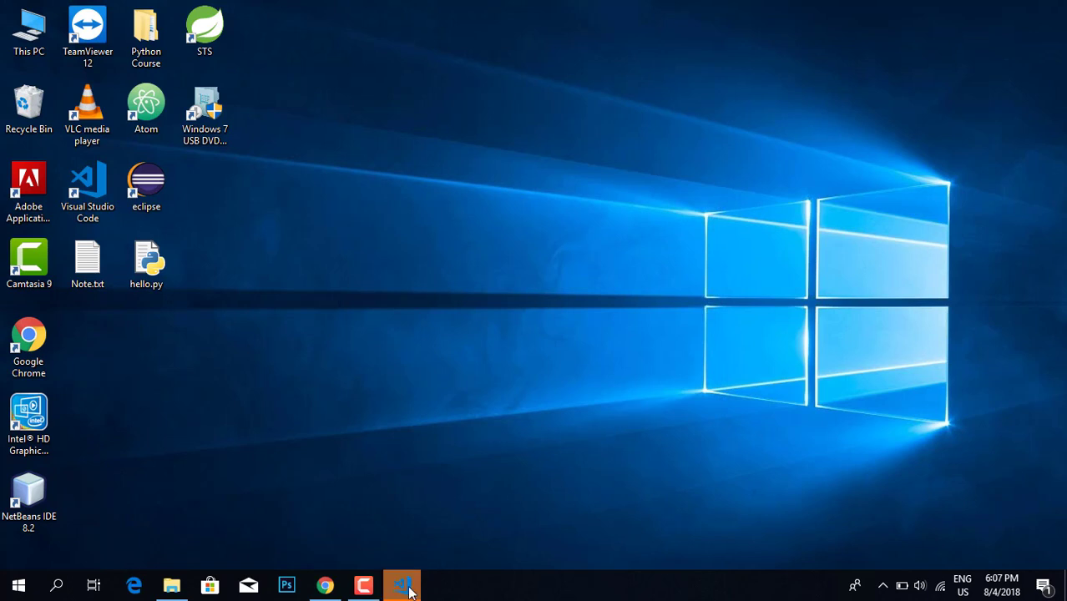
{"action": "left_click", "coordinate": [407, 587]}
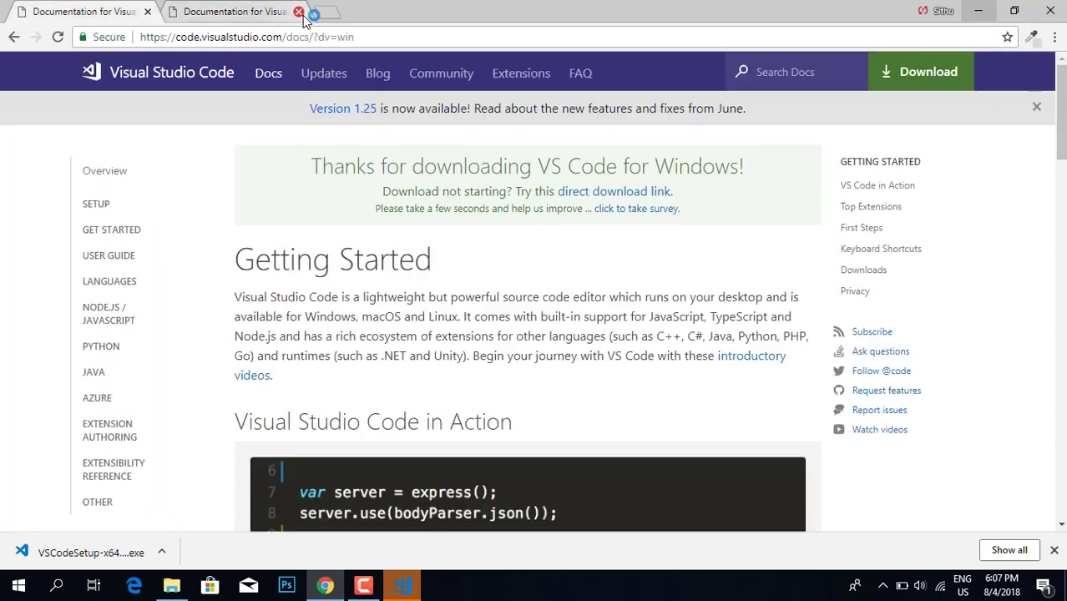
Close the second documentation tab, minimize the browser, and dismiss the usage data notification in Visual Studio Code
{"action": "left_click", "coordinate": [298, 11]}
{"action": "left_click", "coordinate": [979, 12]}
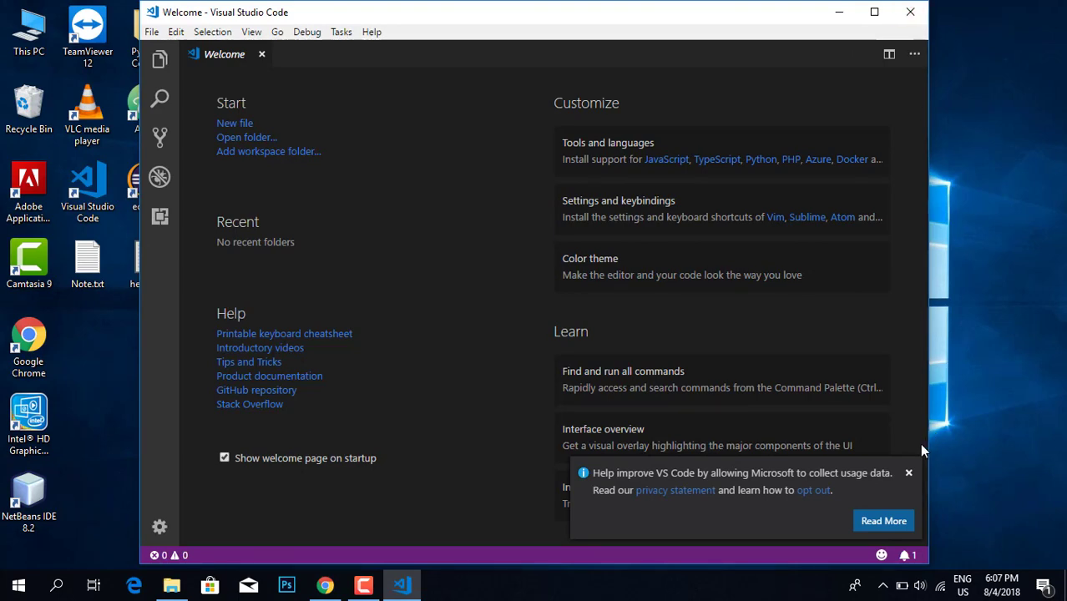
{"action": "left_click", "coordinate": [907, 473]}
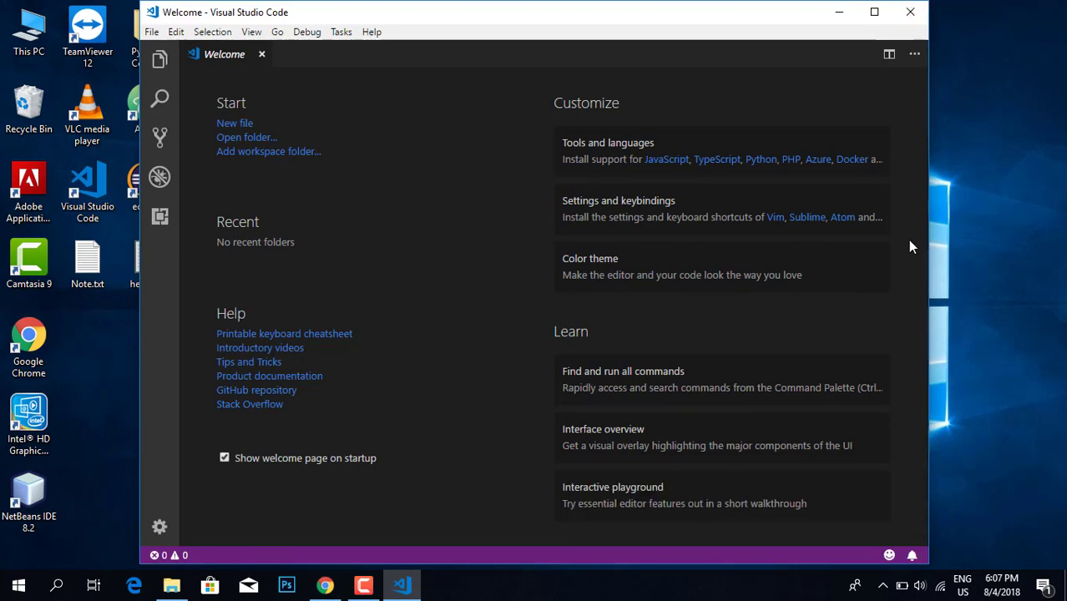
Restart Visual Studio Code from its desktop shortcut and close the Welcome page
{"action": "left_click", "coordinate": [911, 13]}
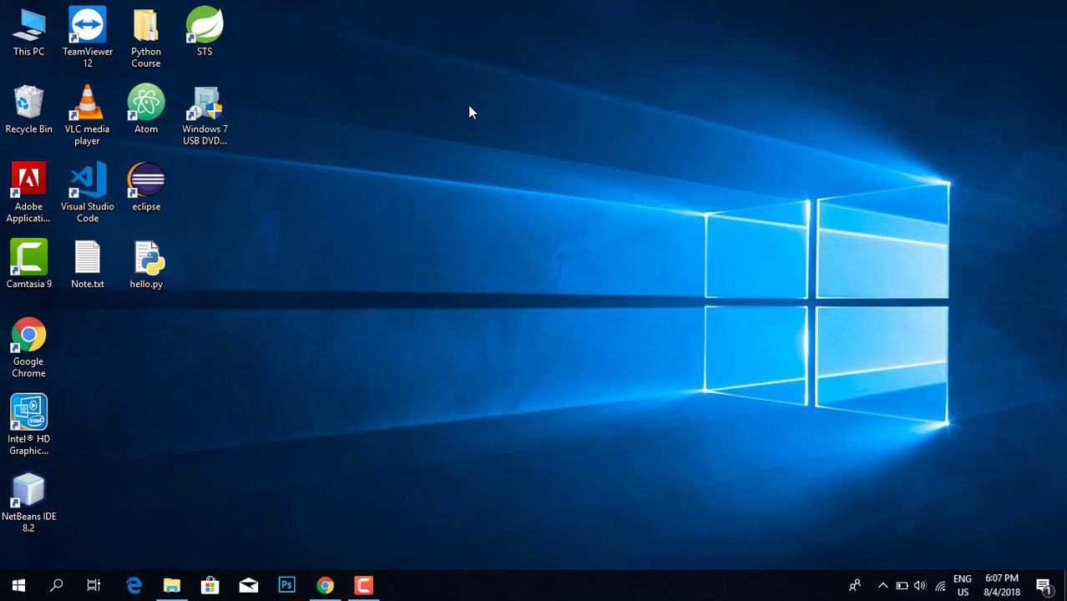
{"action": "double_click", "coordinate": [93, 188]}
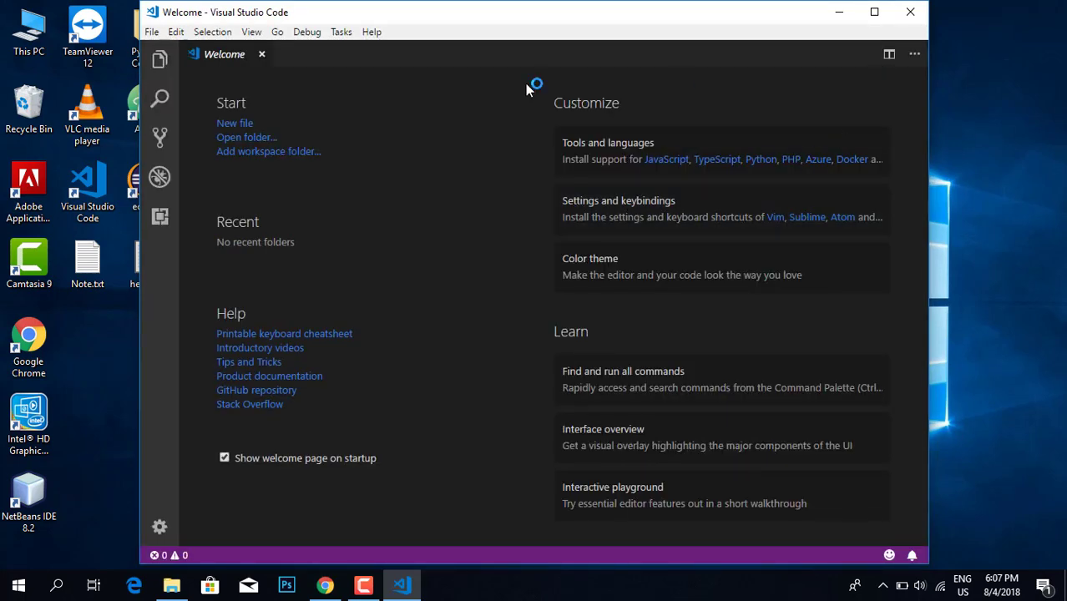
{"action": "left_click", "coordinate": [263, 55]}
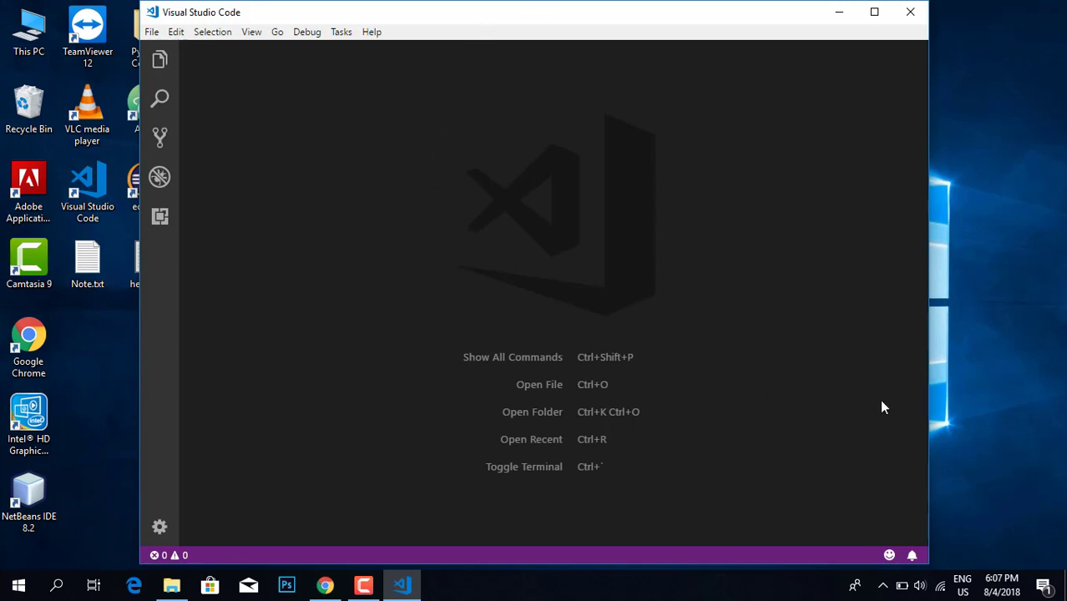
Open the integrated terminal and set Command Prompt as the default terminal shell
{"action": "left_click", "coordinate": [251, 33]}
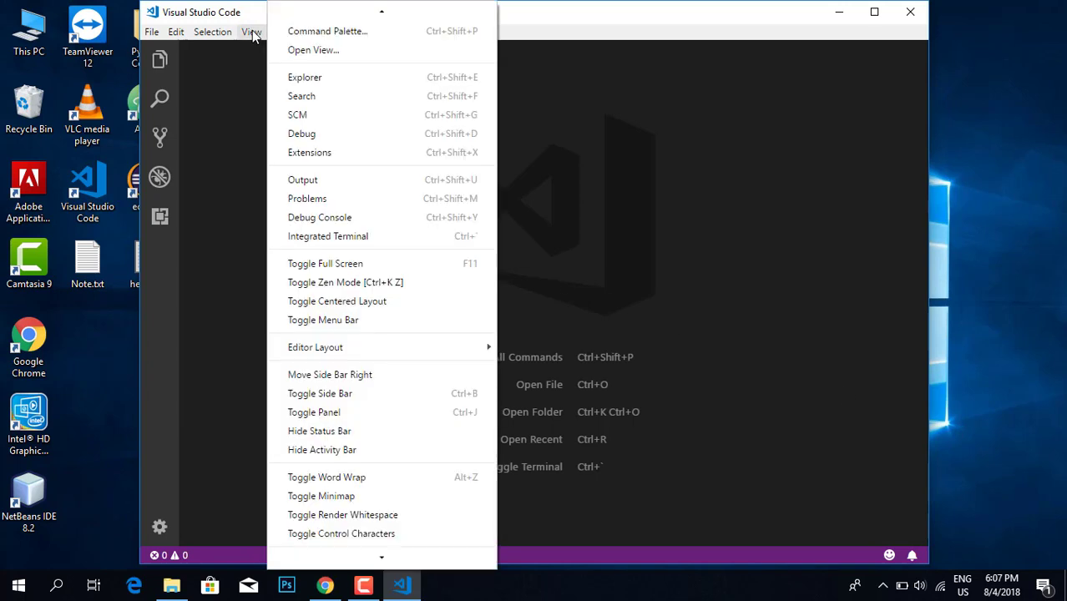
{"action": "left_click", "coordinate": [362, 240]}
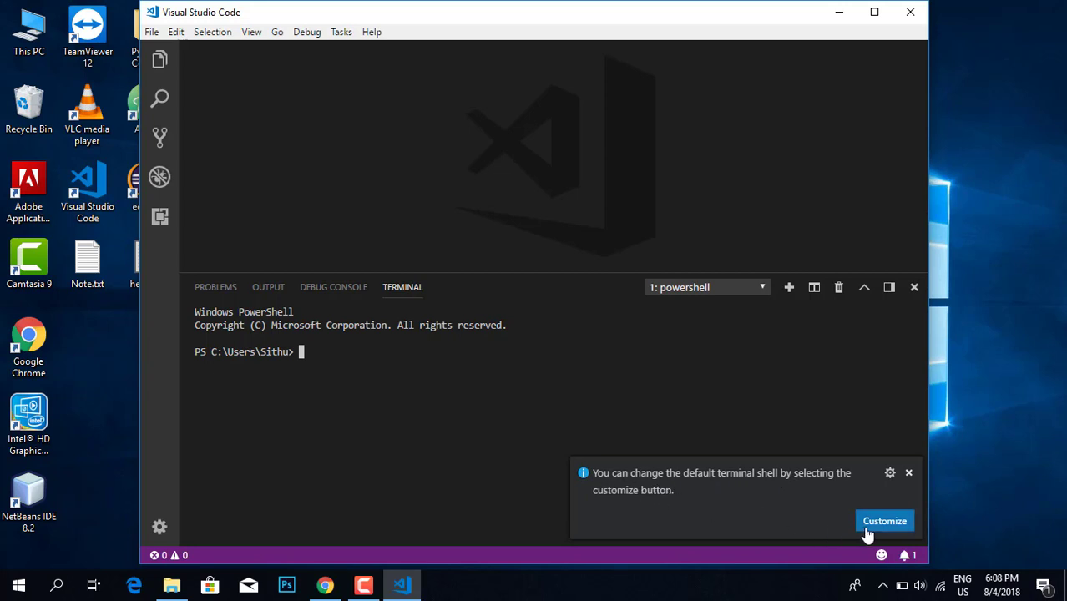
{"action": "left_click", "coordinate": [665, 296]}
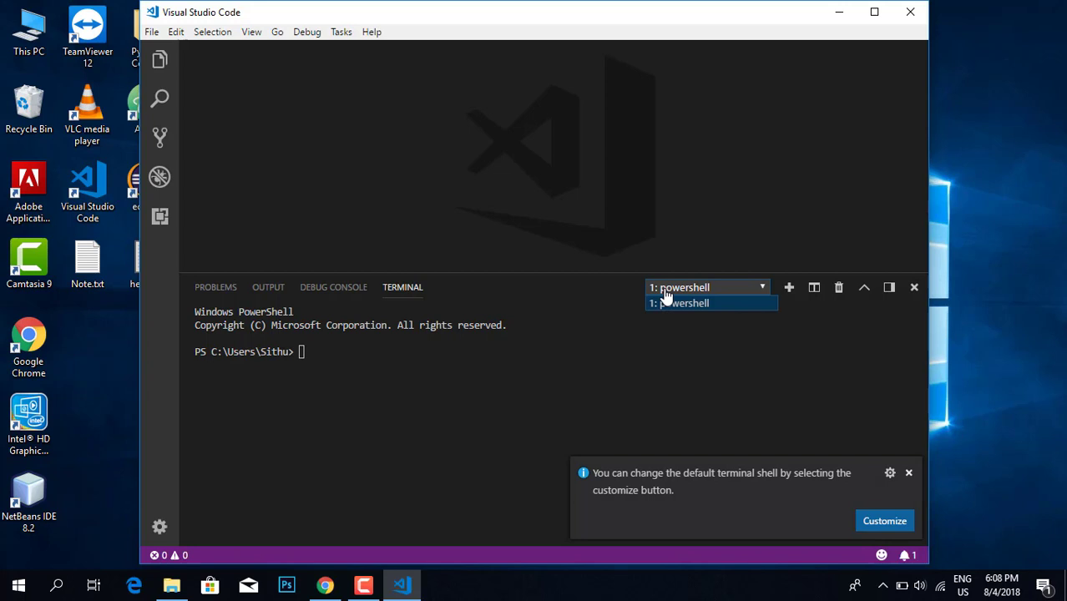
{"action": "left_click", "coordinate": [665, 297]}
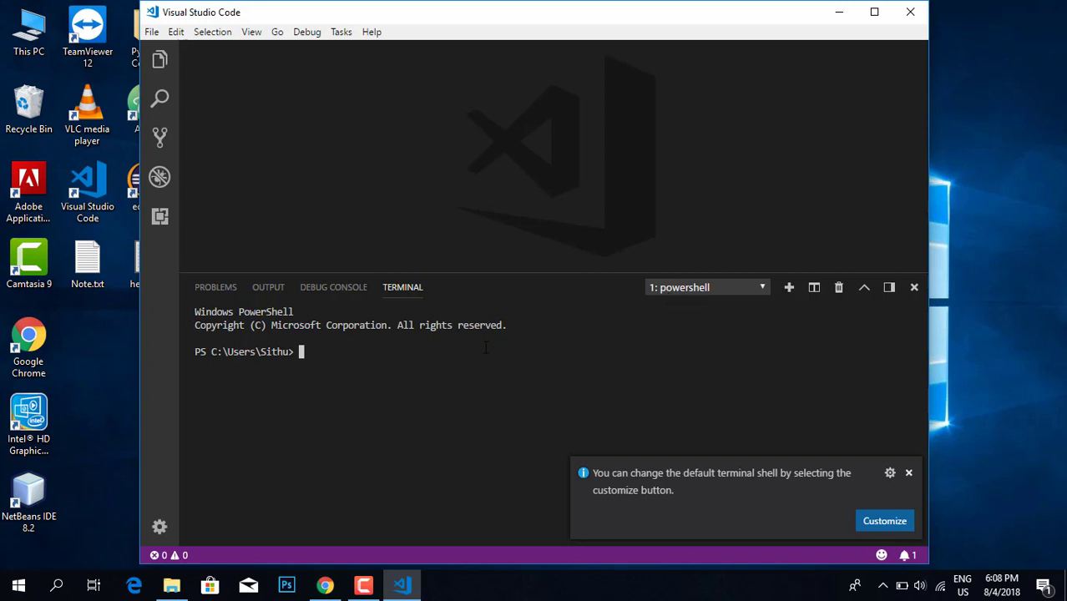
{"action": "left_click", "coordinate": [873, 520]}
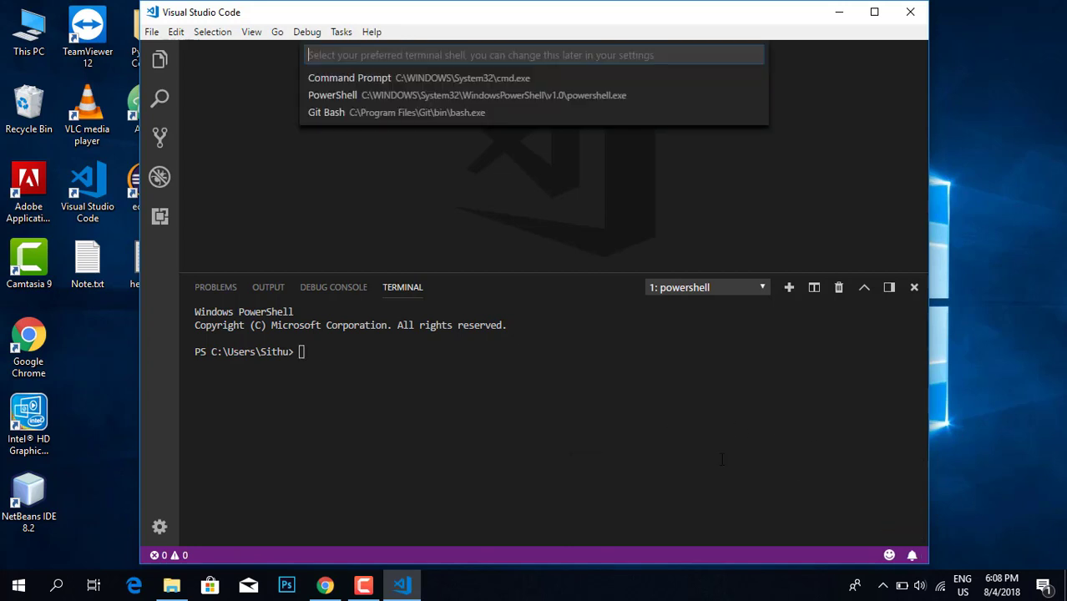
{"action": "left_click", "coordinate": [458, 89]}
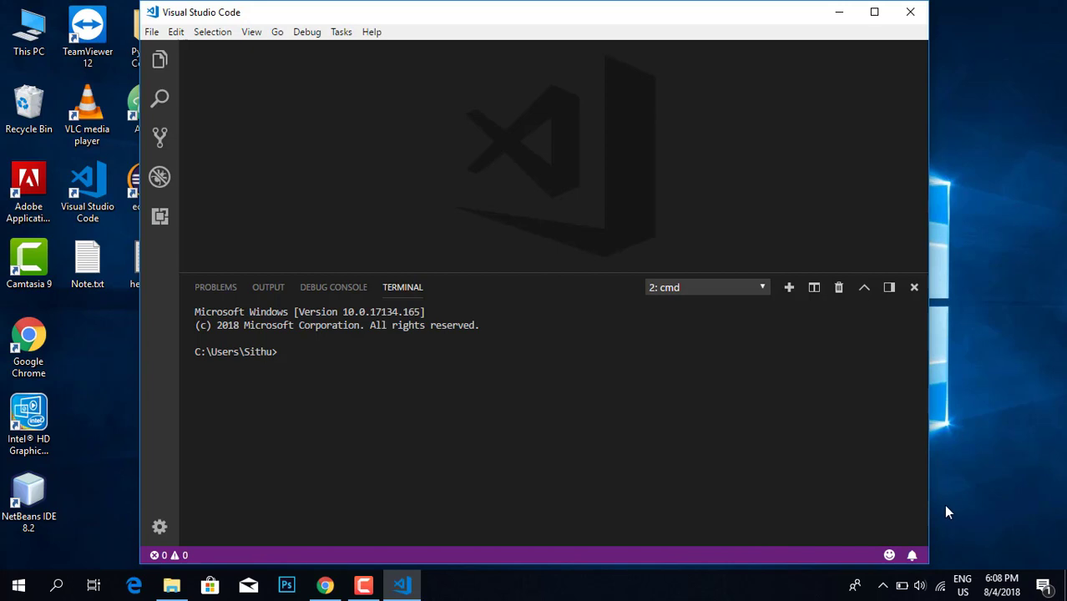
Switch to the powershell terminal and kill it, then check the list of open terminals
{"action": "left_click", "coordinate": [672, 292]}
{"action": "left_click", "coordinate": [678, 305]}
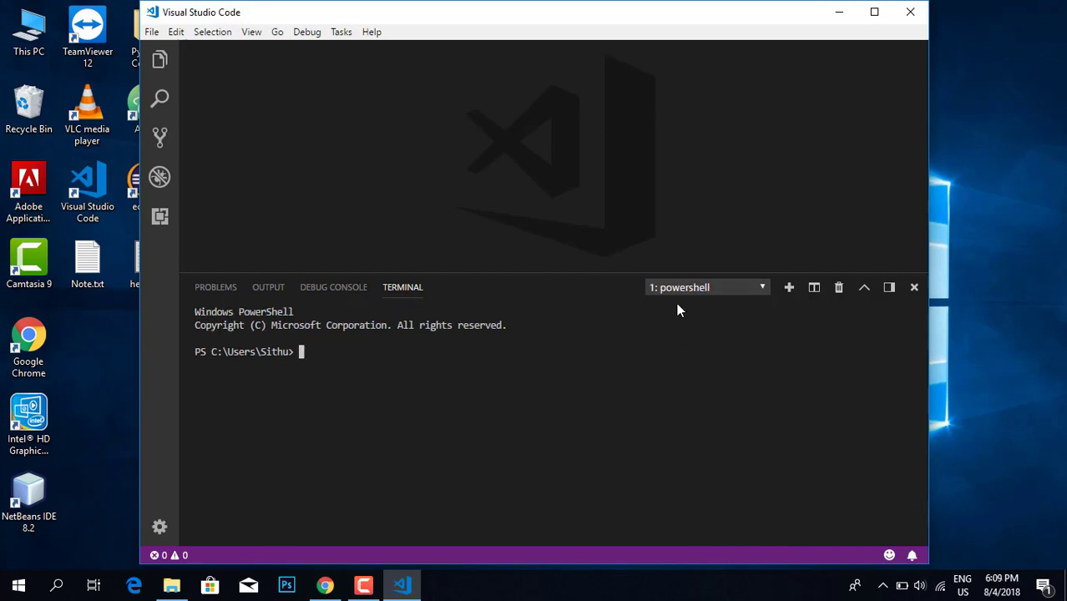
{"action": "left_click", "coordinate": [676, 291]}
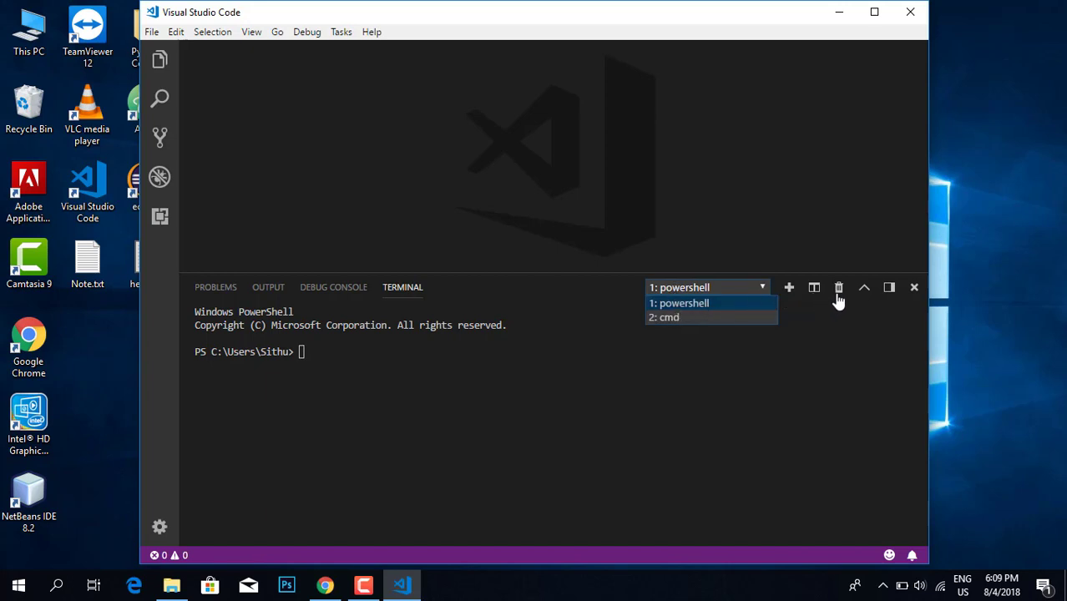
{"action": "left_click", "coordinate": [731, 308]}
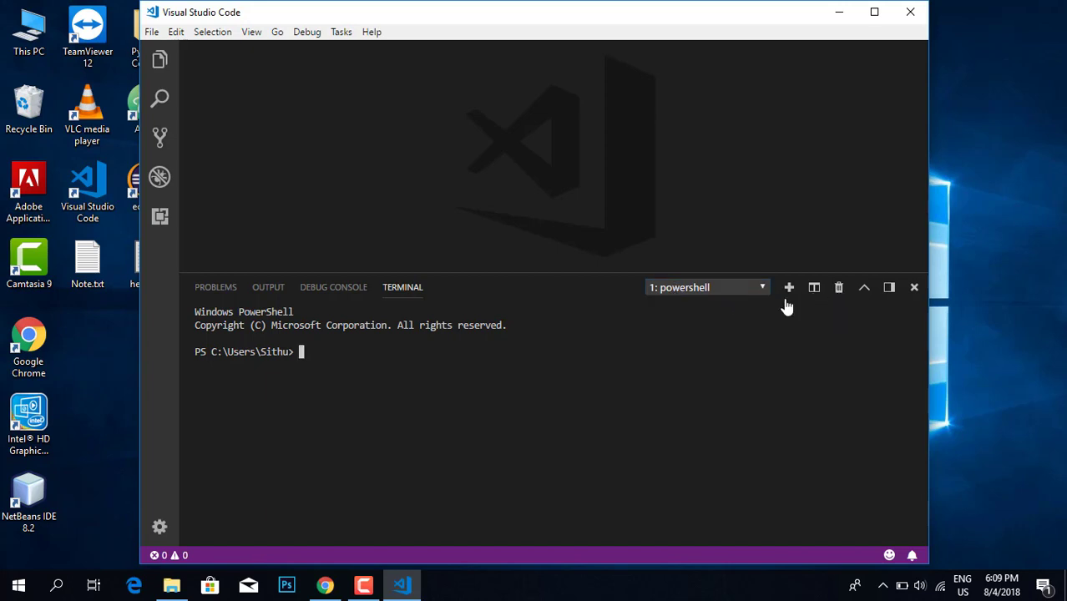
{"action": "left_click", "coordinate": [838, 291]}
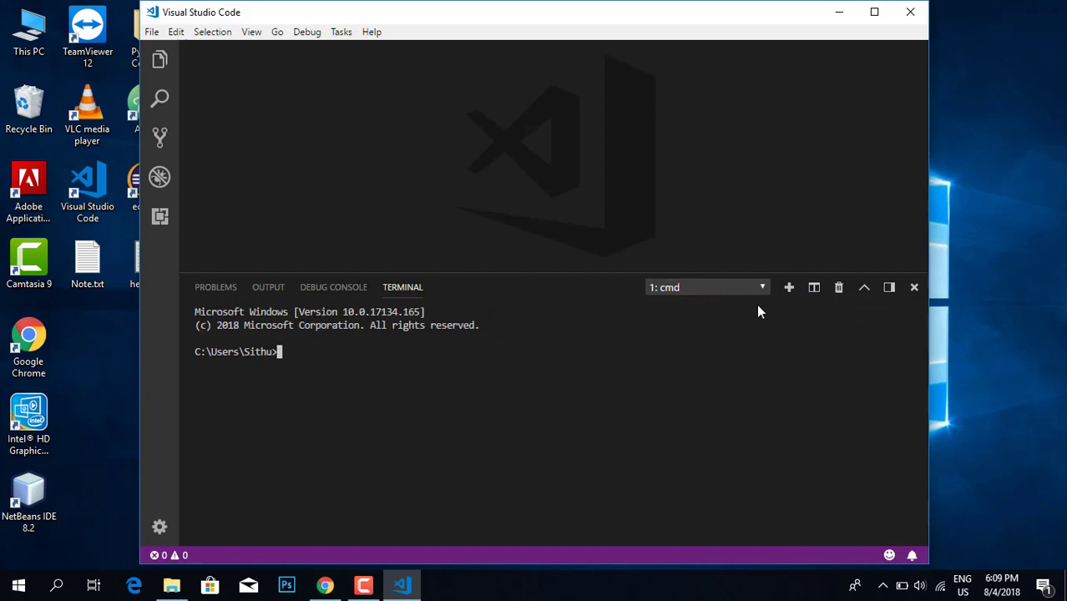
{"action": "left_click", "coordinate": [698, 290]}
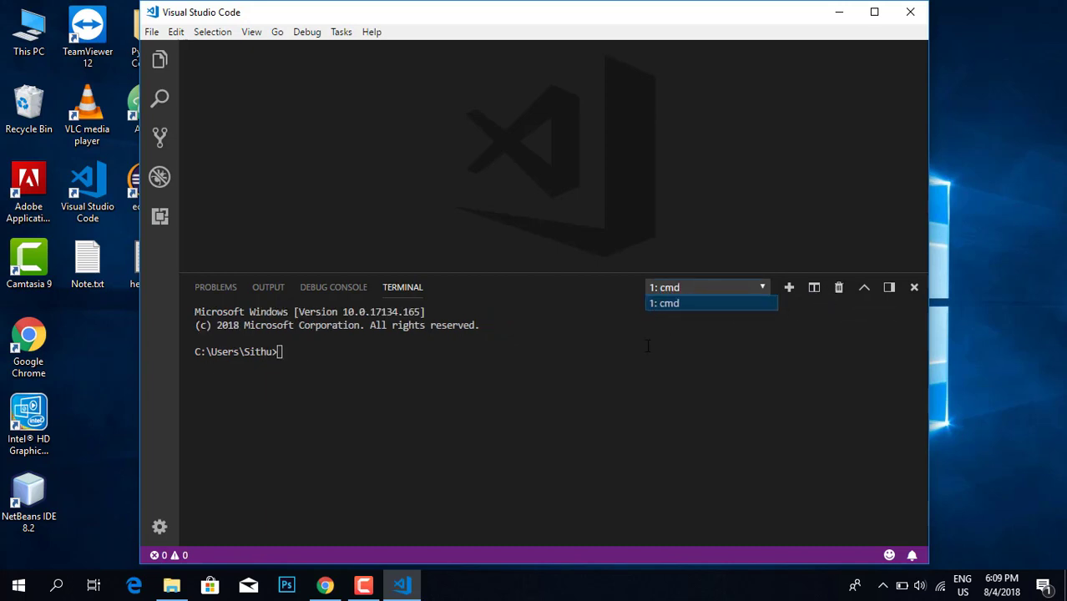
{"action": "left_click", "coordinate": [595, 426]}
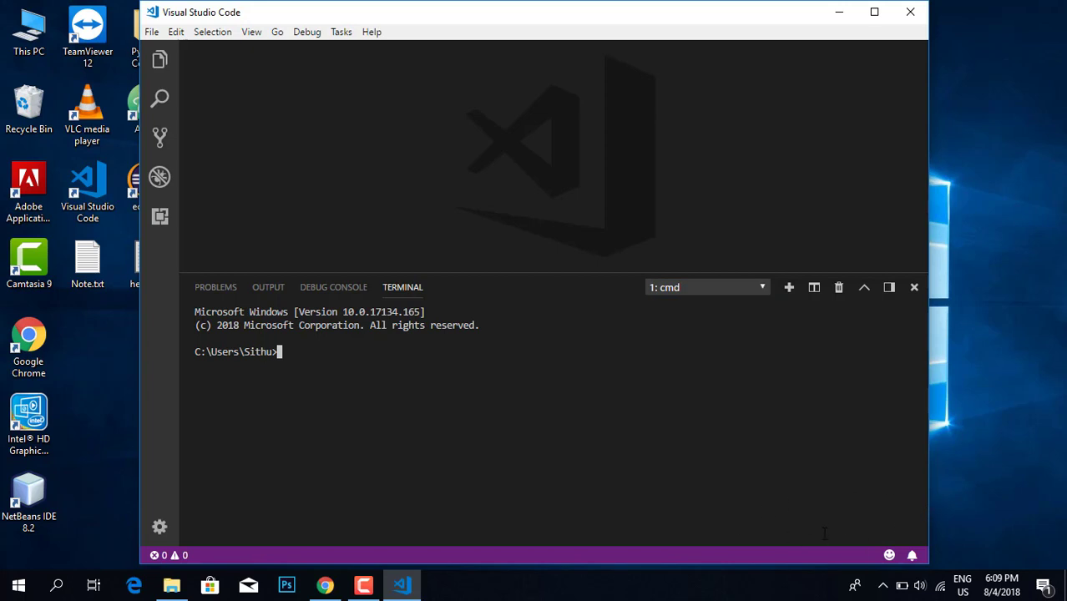
Open the User Settings of Visual Studio Code
{"action": "left_click", "coordinate": [160, 529]}
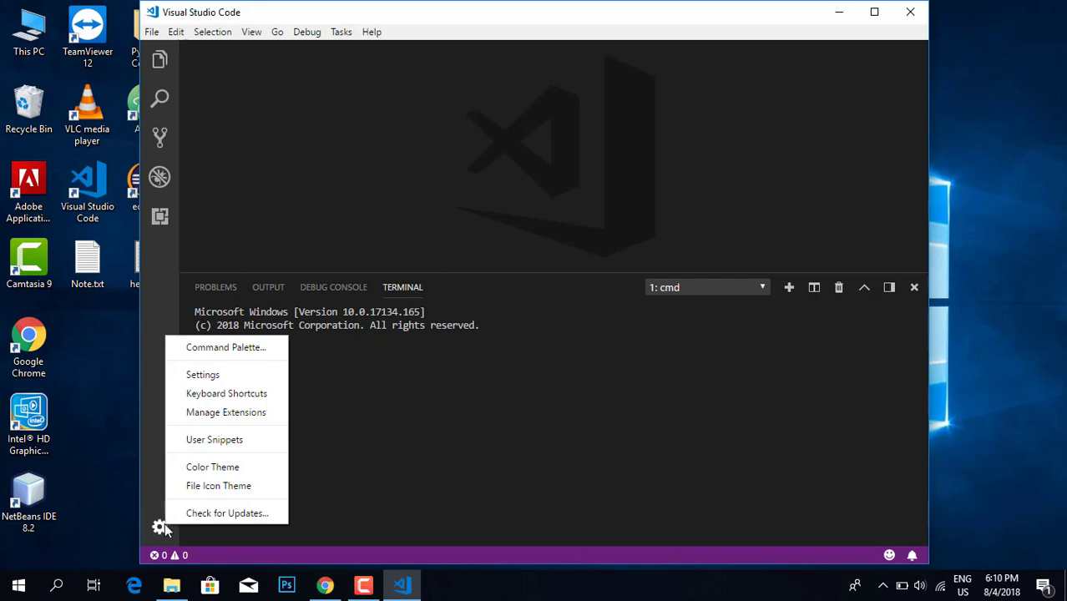
{"action": "left_click", "coordinate": [204, 374]}
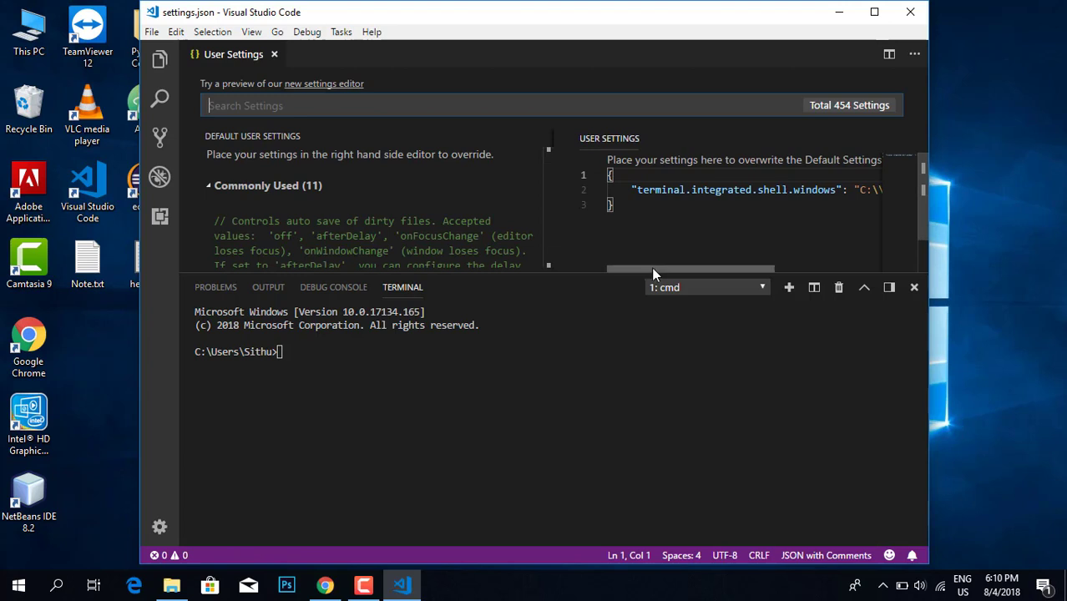
Examine the full terminal.integrated.shell.windows entry in the user settings, including its shell path
{"action": "left_click_drag", "start_coordinate": [651, 268], "coordinate": [724, 226]}
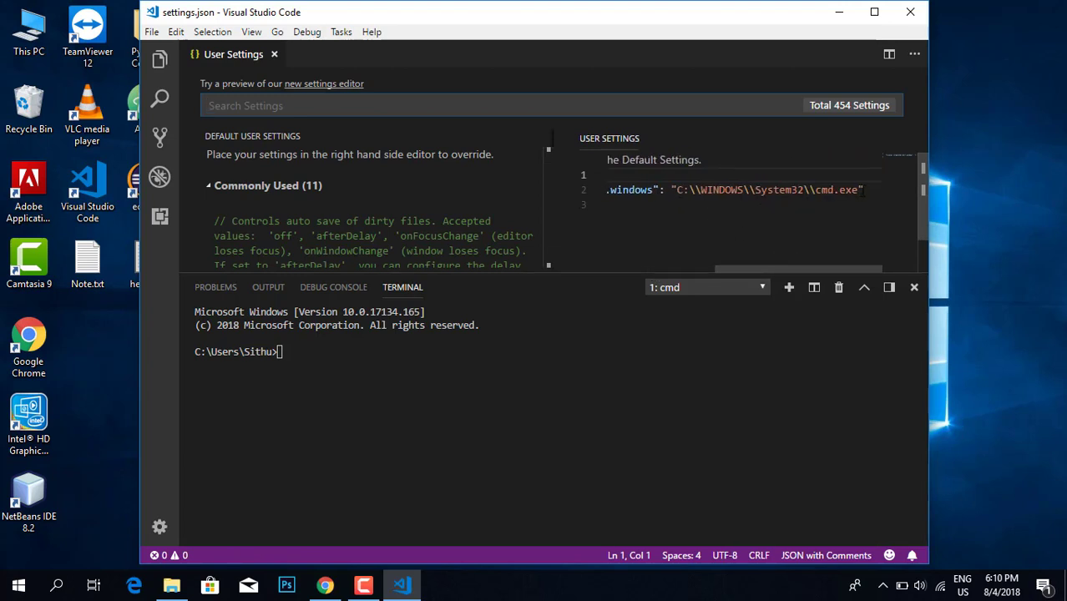
{"action": "mouse_move", "coordinate": [862, 191]}
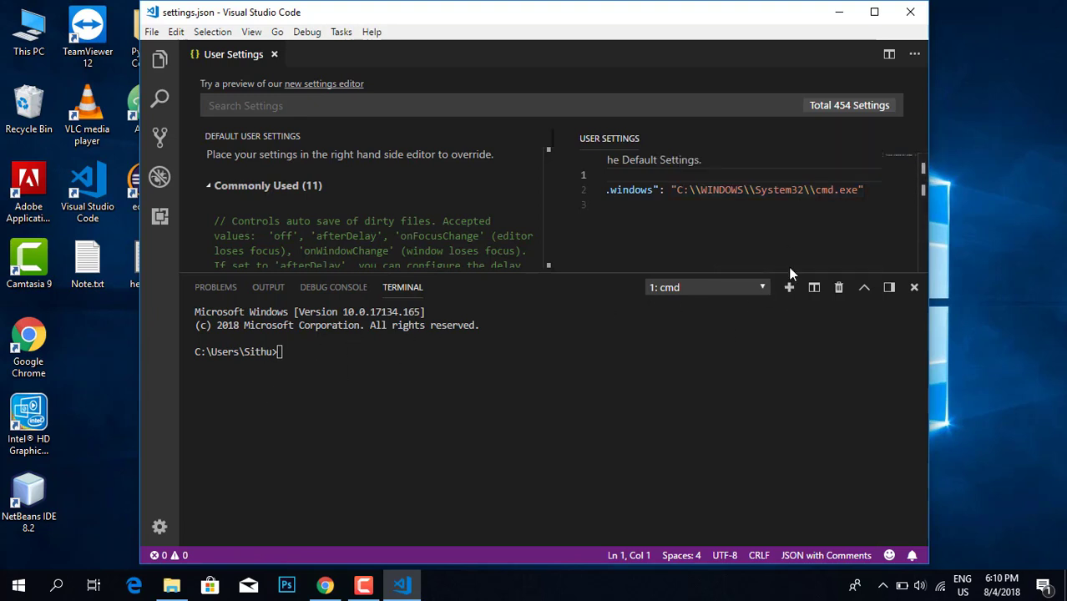
{"action": "mouse_move", "coordinate": [678, 190]}
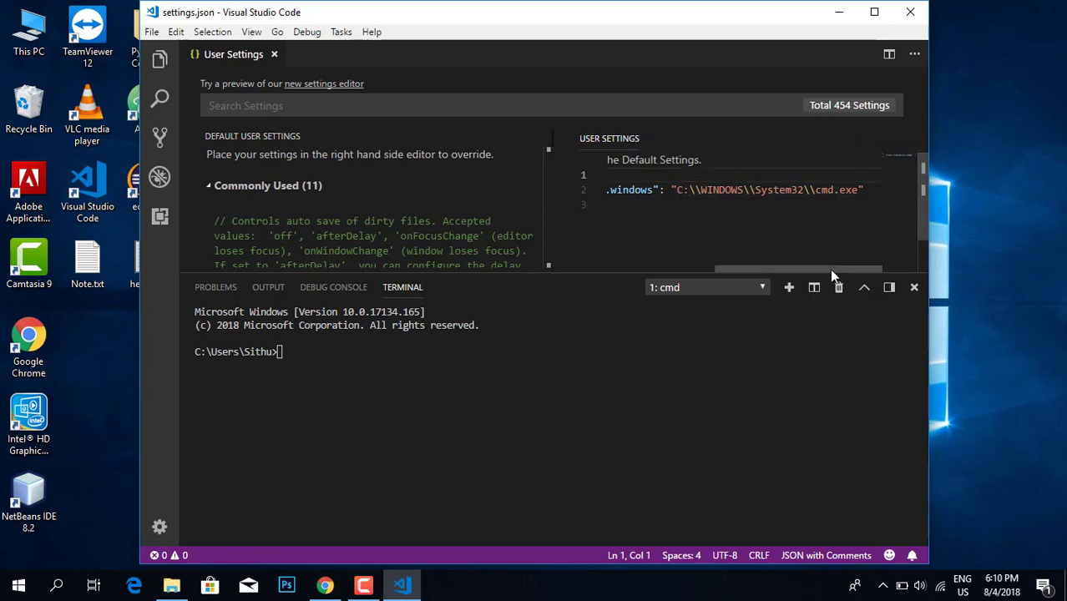
{"action": "left_click_drag", "start_coordinate": [821, 268], "coordinate": [871, 285]}
{"action": "left_click_drag", "start_coordinate": [758, 267], "coordinate": [639, 269]}
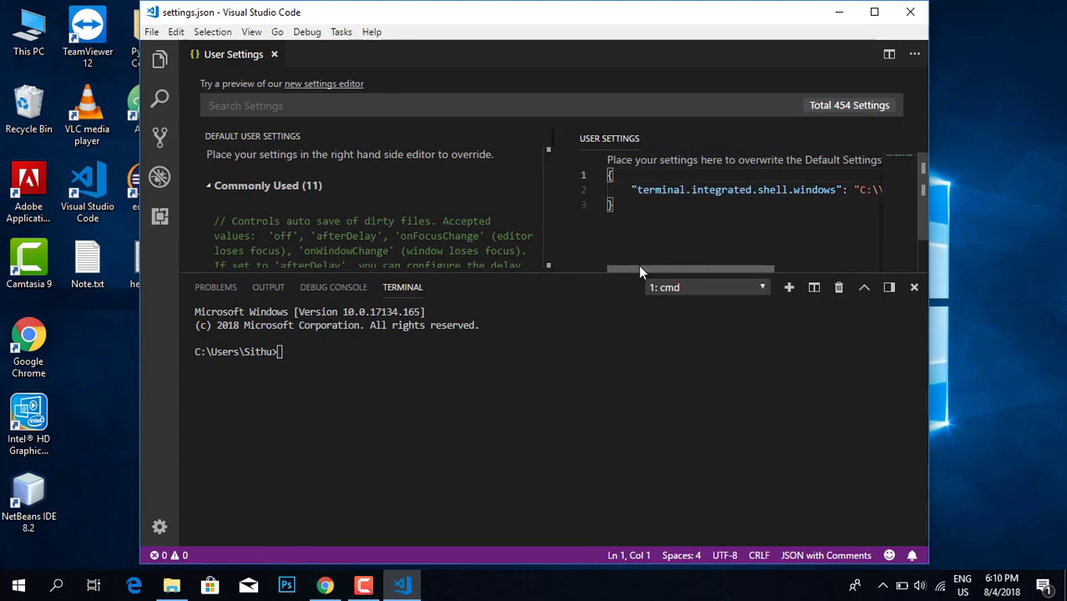
In the maximized window with an enlarged settings area, replace the user setting with "terminal.integrated.shell.windows": "C:\\Windows\\System32\\cmd.exe"
{"action": "left_click", "coordinate": [874, 11]}
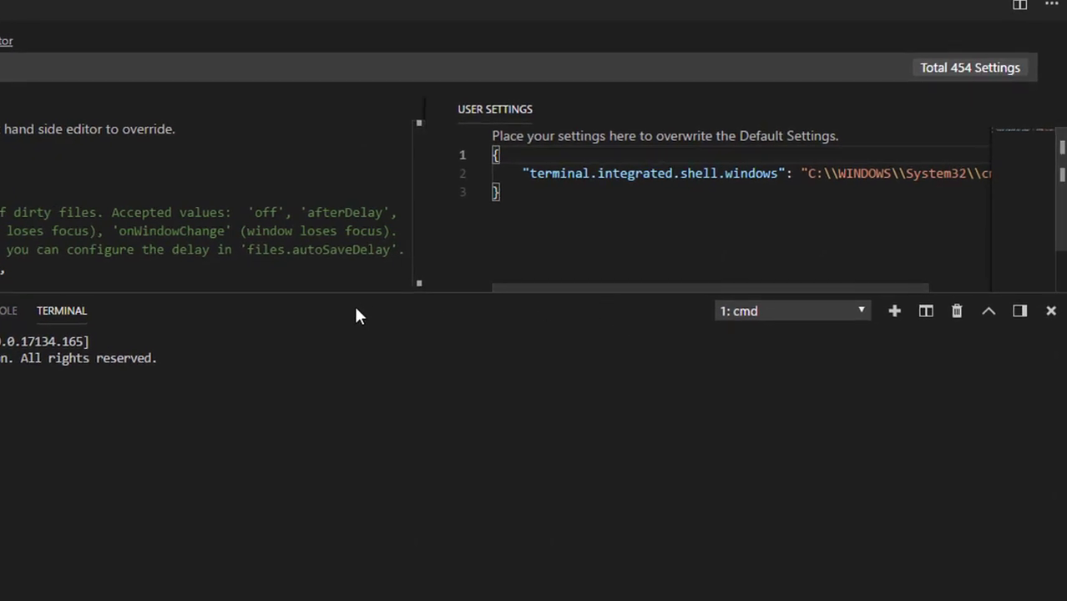
{"action": "left_click_drag", "start_coordinate": [350, 291], "coordinate": [343, 499]}
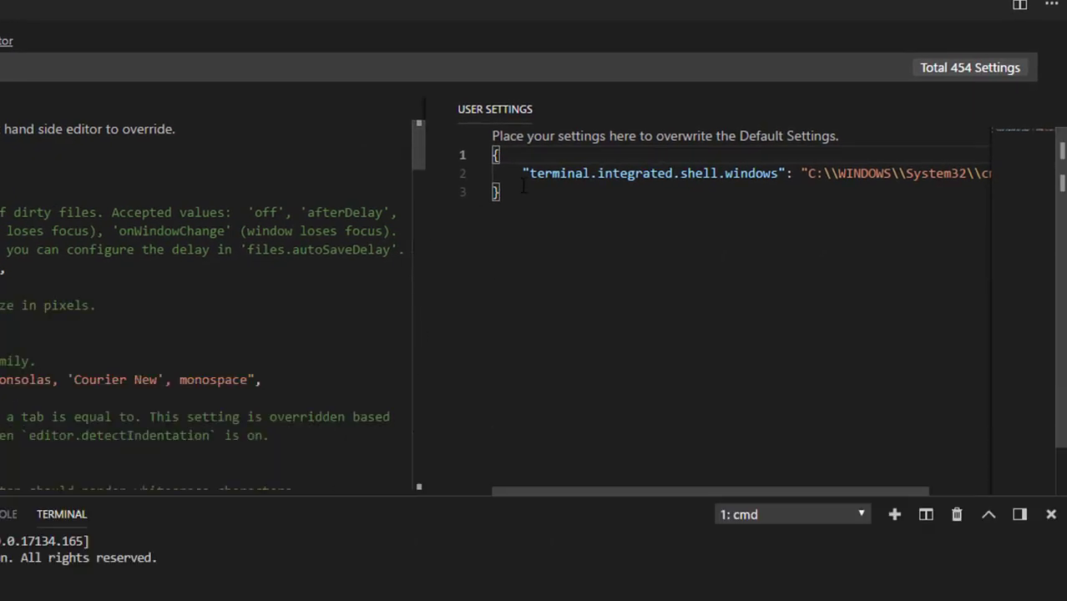
{"action": "left_click_drag", "start_coordinate": [522, 174], "coordinate": [993, 172]}
{"action": "key", "text": "BackSpace"}
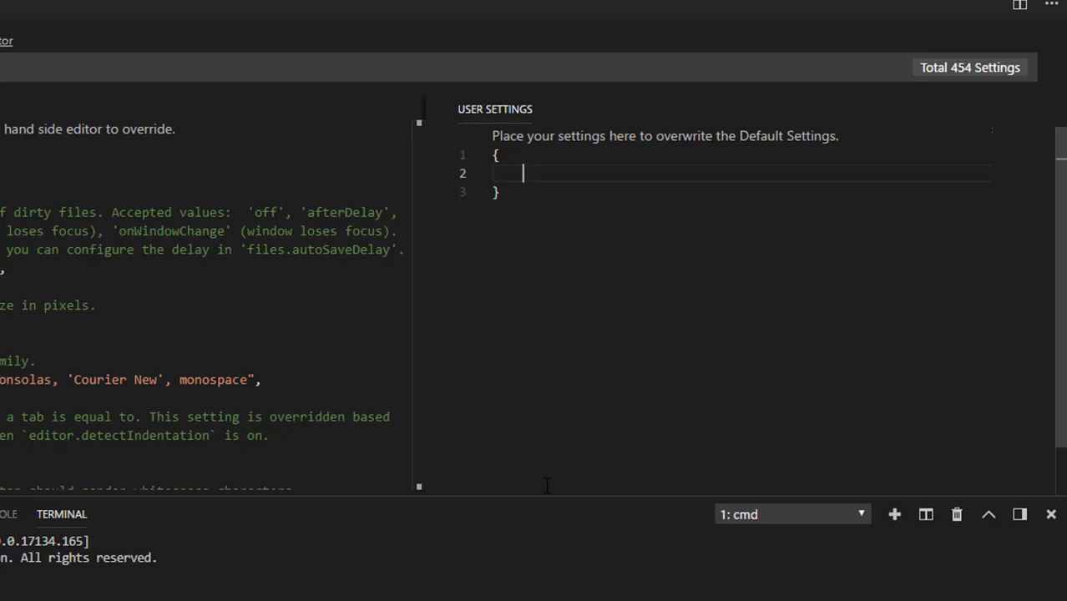
{"action": "key", "text": "ctrl+z"}
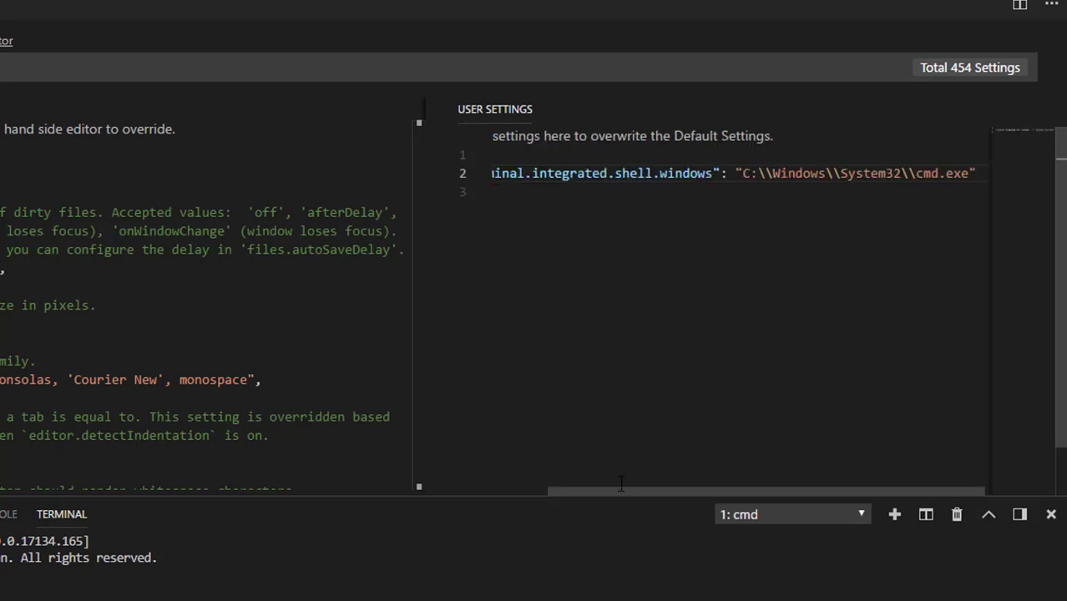
{"action": "left_click_drag", "start_coordinate": [618, 491], "coordinate": [518, 492]}
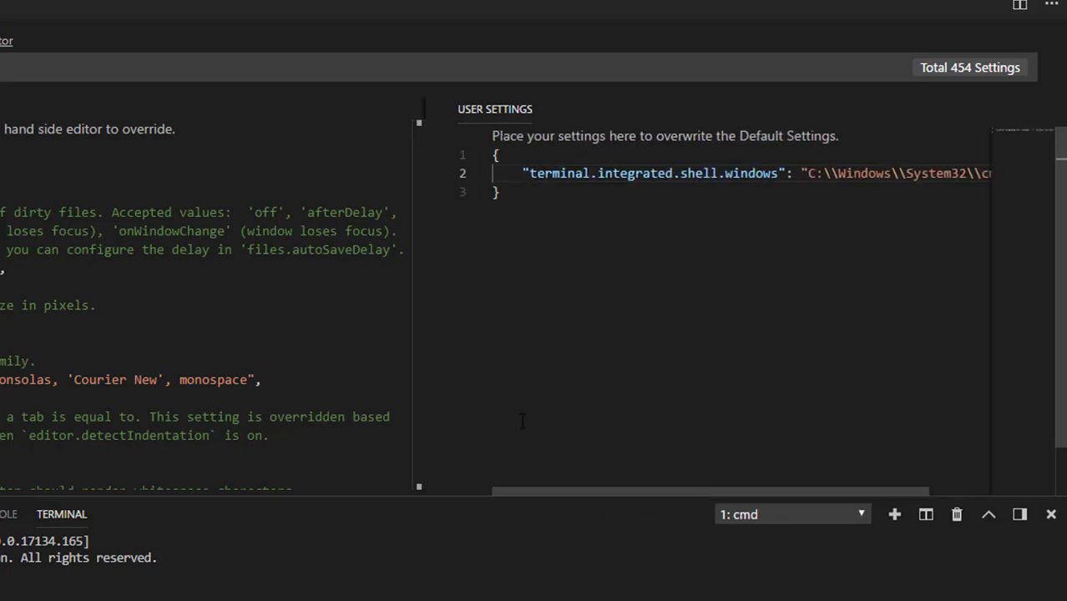
Examine each part of the terminal shell setting's name and the description of its path value
{"action": "double_click", "coordinate": [553, 173]}
{"action": "left_click_drag", "start_coordinate": [516, 172], "coordinate": [524, 173]}
{"action": "double_click", "coordinate": [552, 171]}
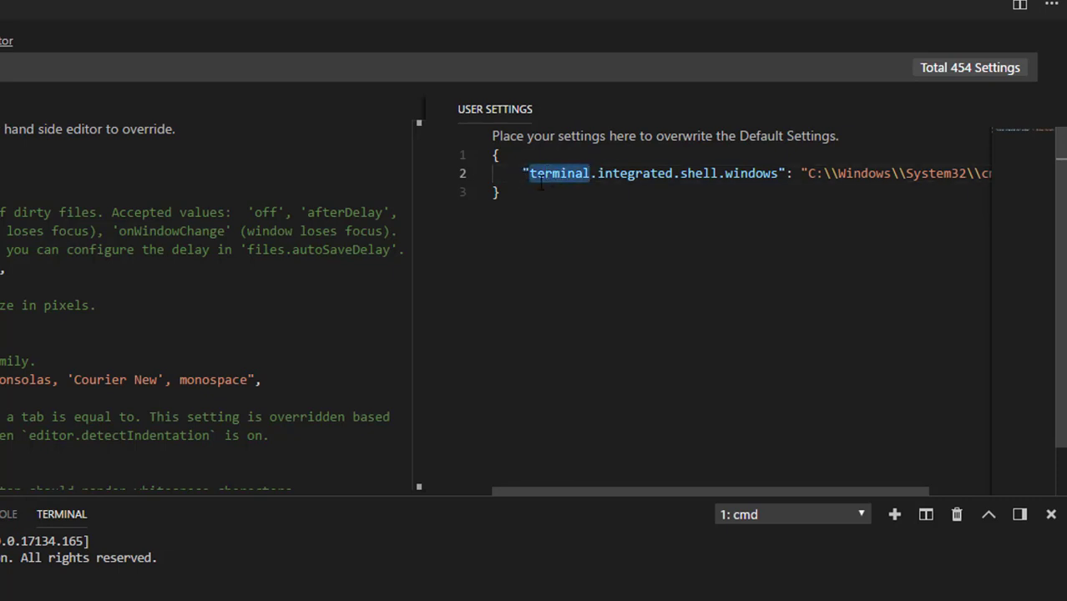
{"action": "left_click", "coordinate": [498, 155]}
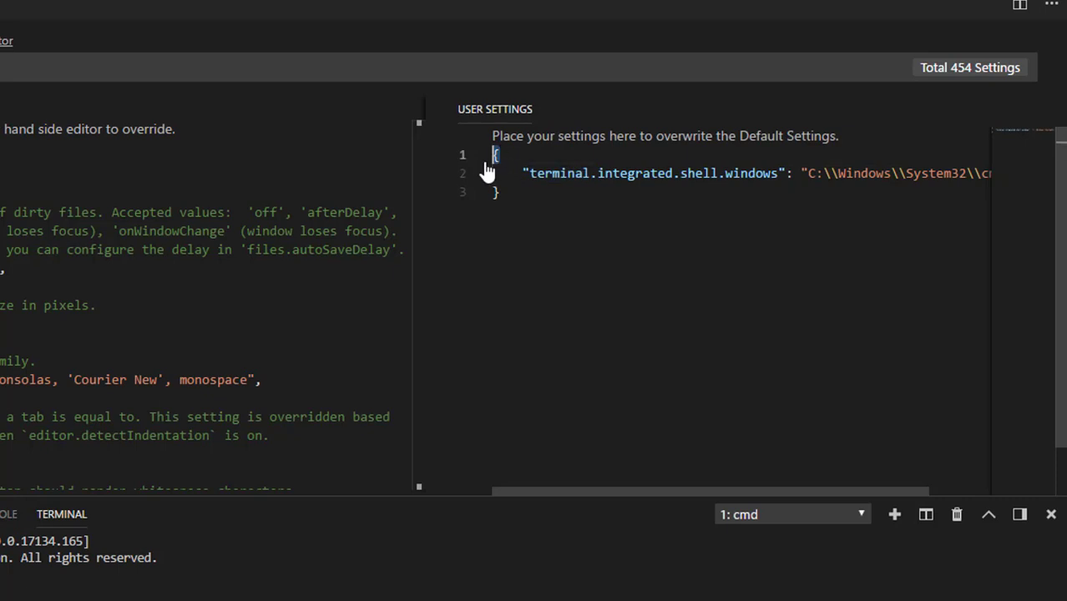
{"action": "double_click", "coordinate": [618, 173]}
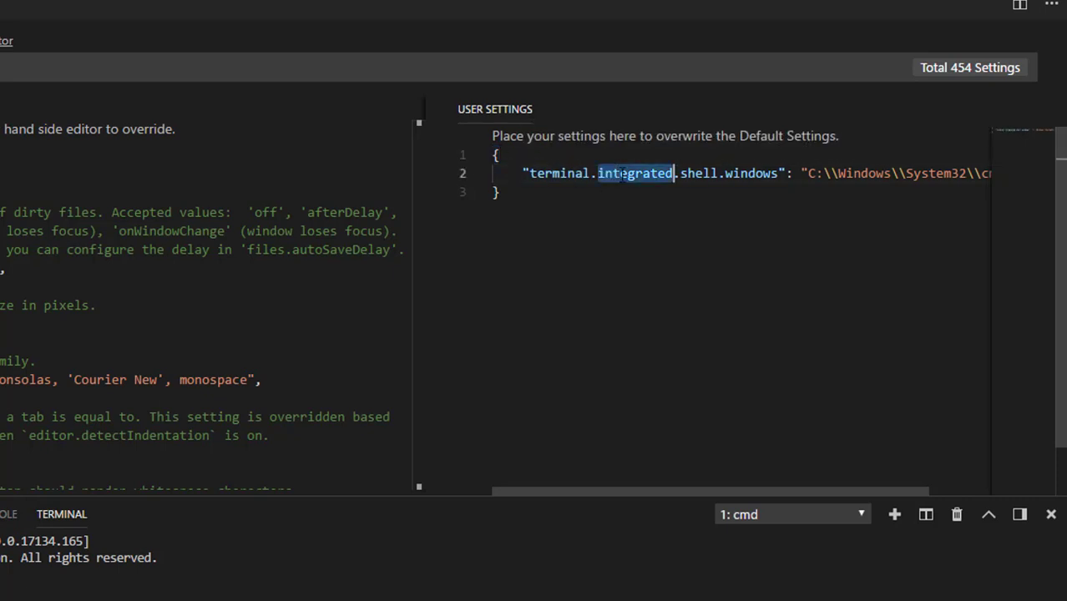
{"action": "left_click", "coordinate": [693, 173]}
{"action": "double_click", "coordinate": [694, 172]}
{"action": "double_click", "coordinate": [741, 173]}
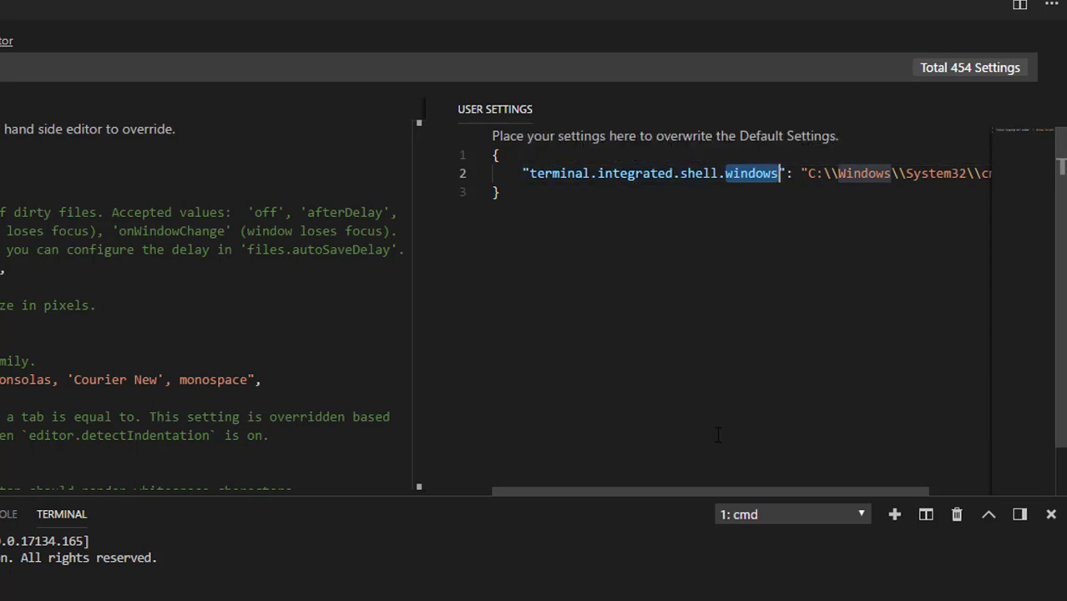
{"action": "left_click_drag", "start_coordinate": [731, 491], "coordinate": [795, 491]}
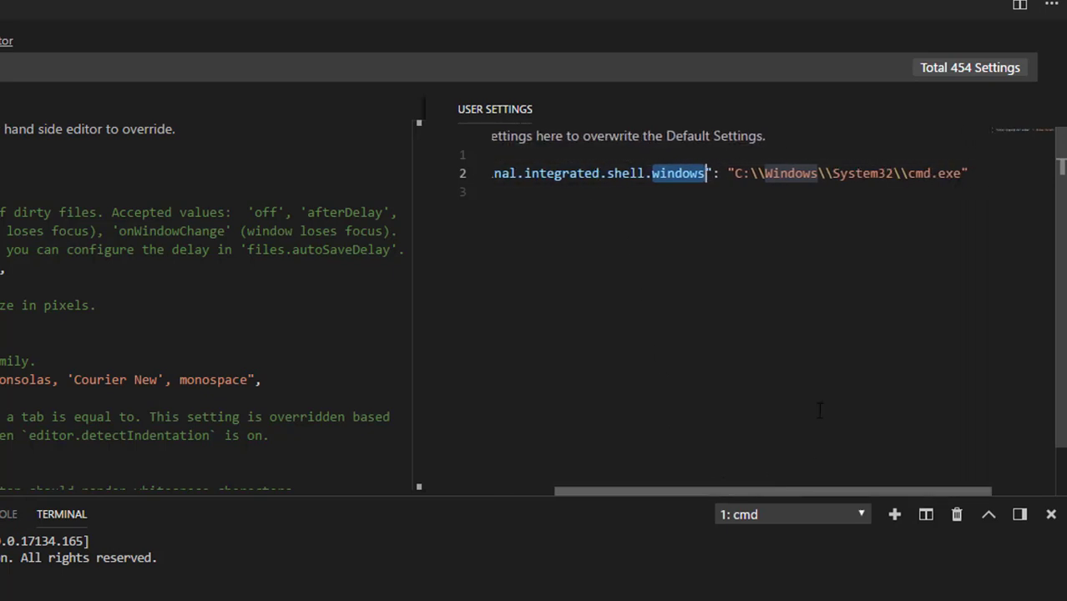
{"action": "mouse_move", "coordinate": [790, 174]}
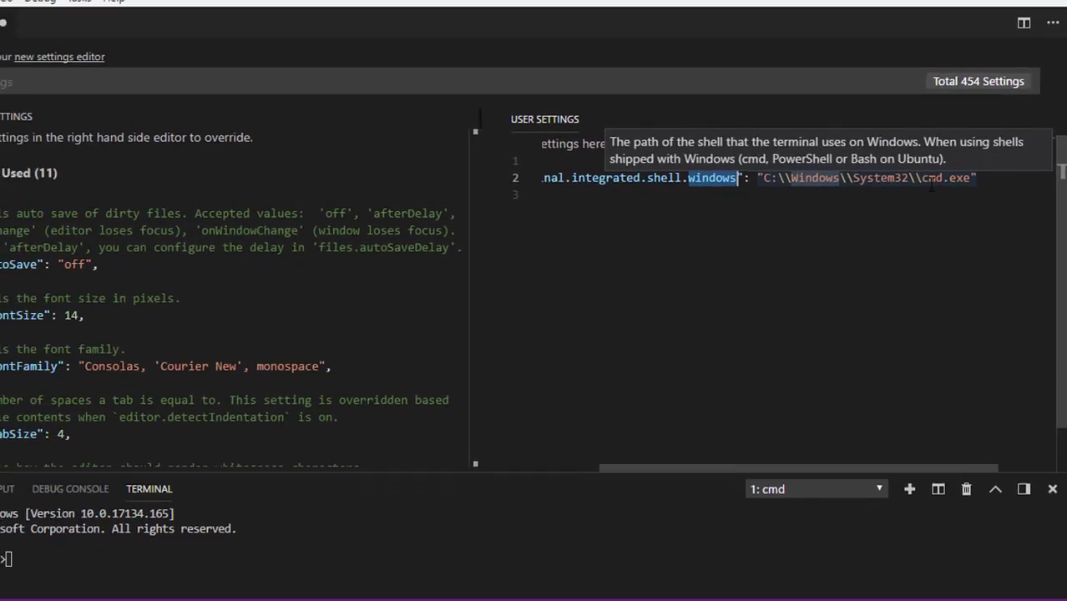
Minimize the editor and locate cmd.exe in C:\Windows\System32 with File Explorer
{"action": "left_click", "coordinate": [971, 10]}
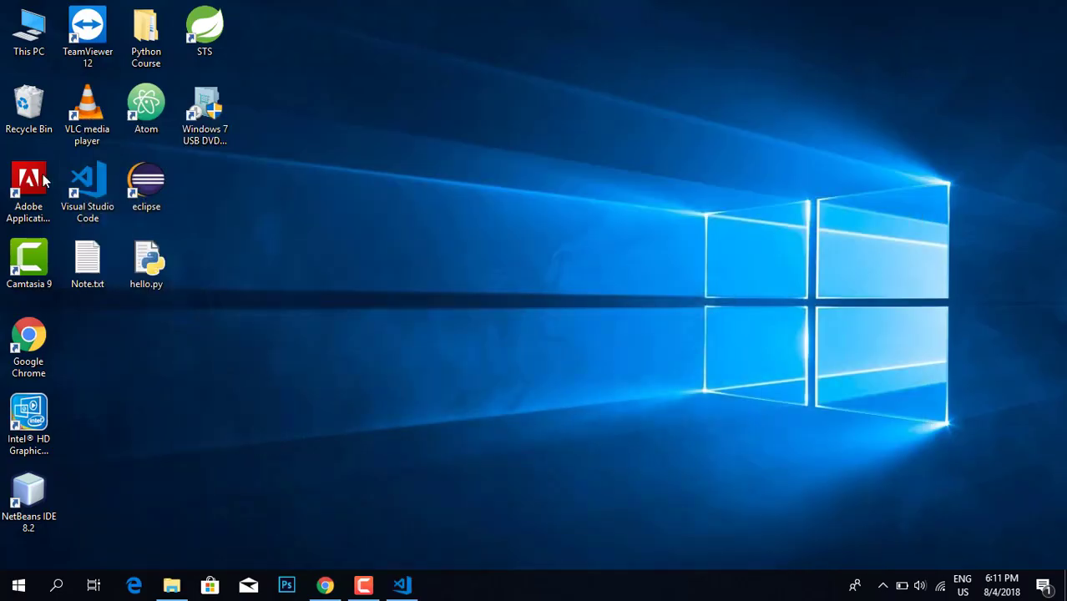
{"action": "double_click", "coordinate": [29, 34]}
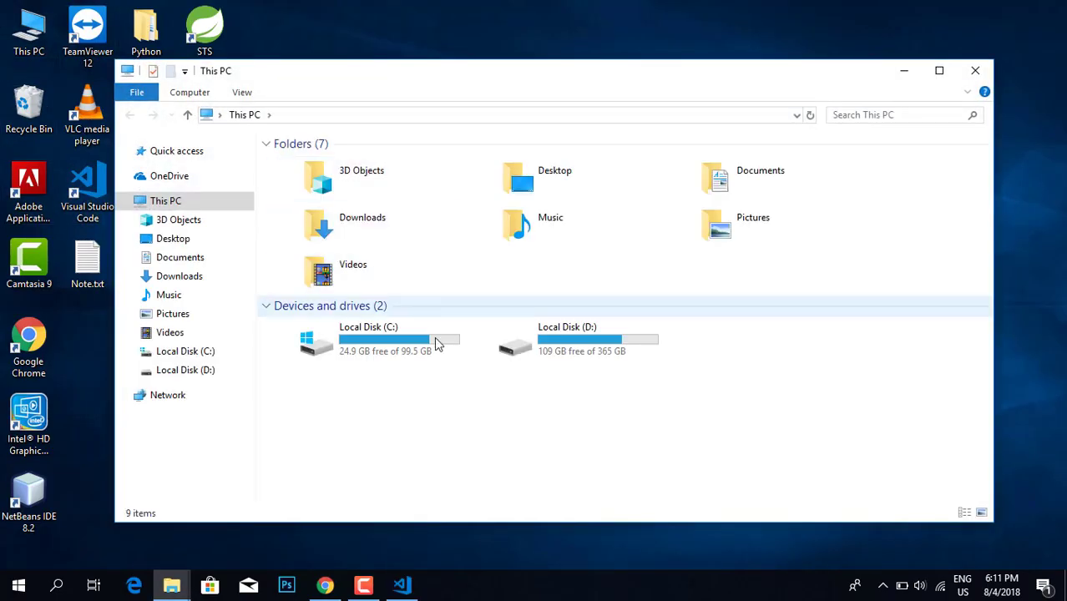
{"action": "double_click", "coordinate": [430, 347]}
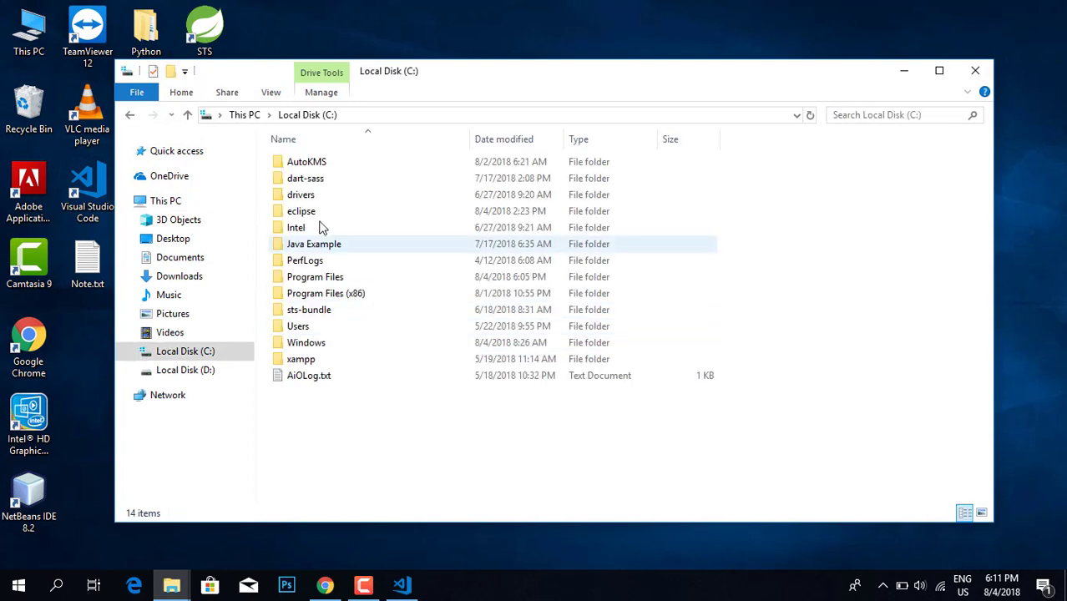
{"action": "double_click", "coordinate": [332, 343]}
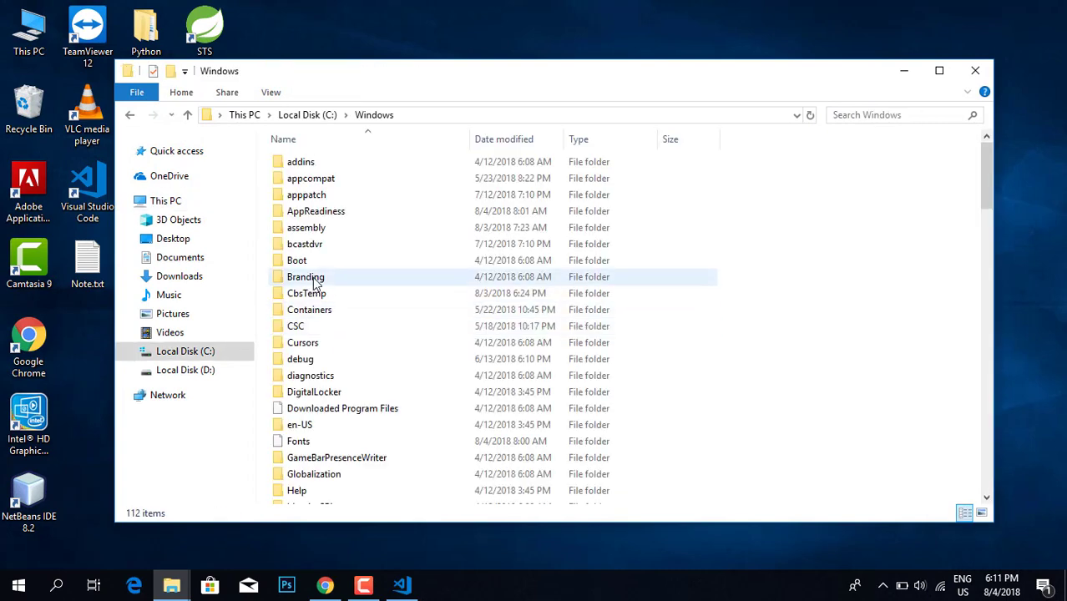
{"action": "scroll", "coordinate": [363, 430], "scroll_direction": "down", "scroll_amount": 4}
{"action": "scroll", "coordinate": [326, 462], "scroll_direction": "down", "scroll_amount": 10}
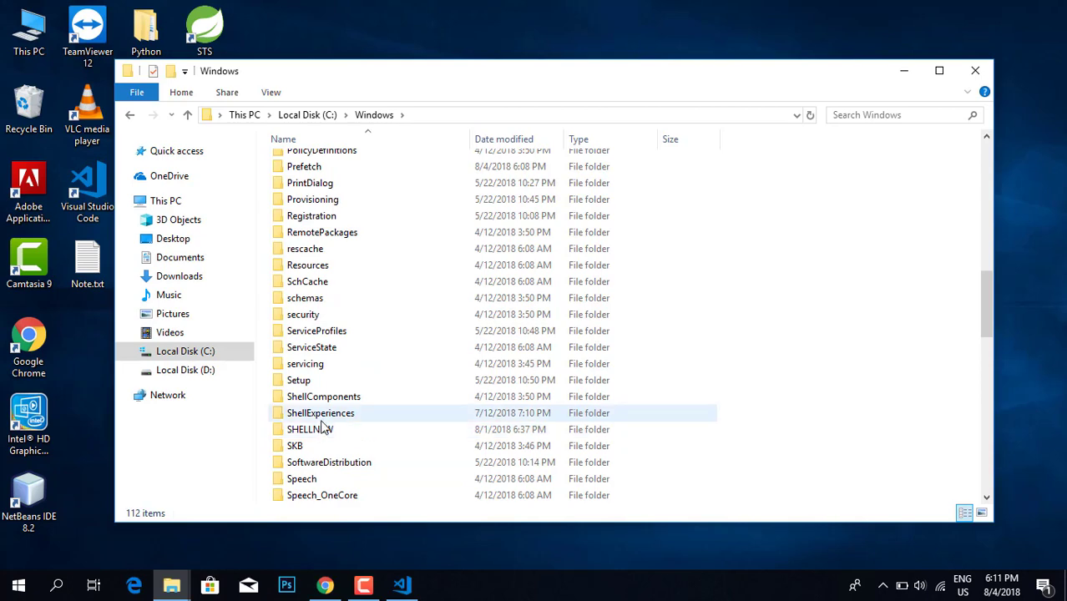
{"action": "type", "text": "system"}
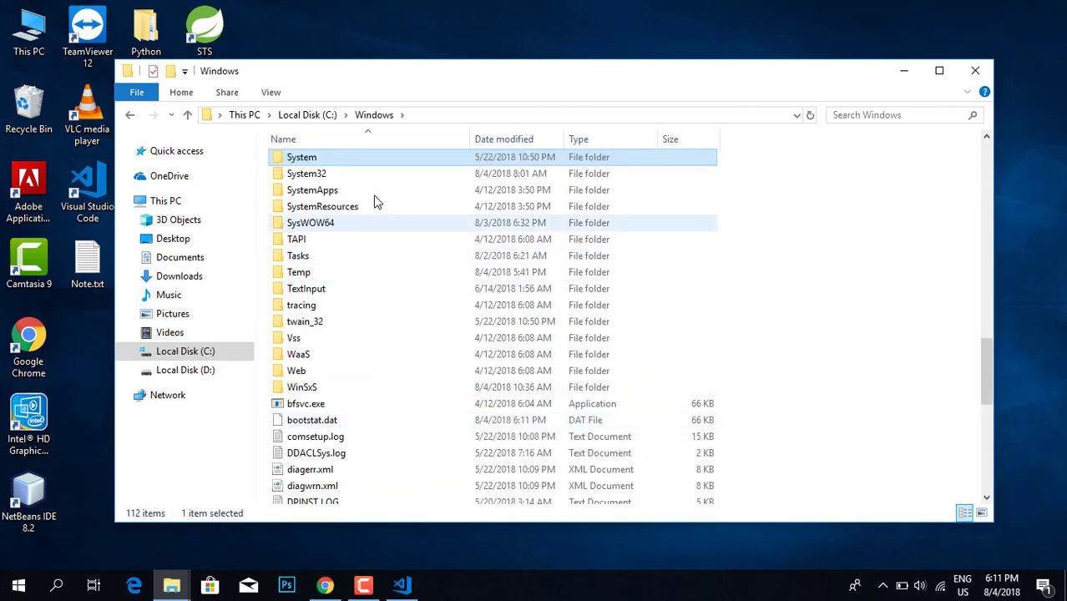
{"action": "double_click", "coordinate": [374, 175]}
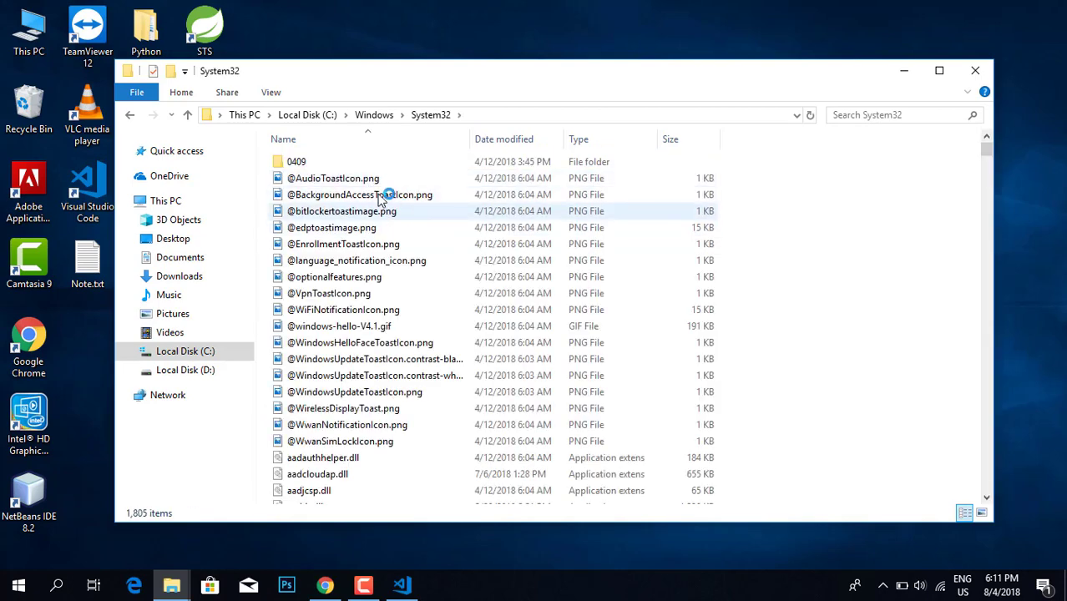
{"action": "scroll", "coordinate": [397, 302], "scroll_direction": "down", "scroll_amount": 5}
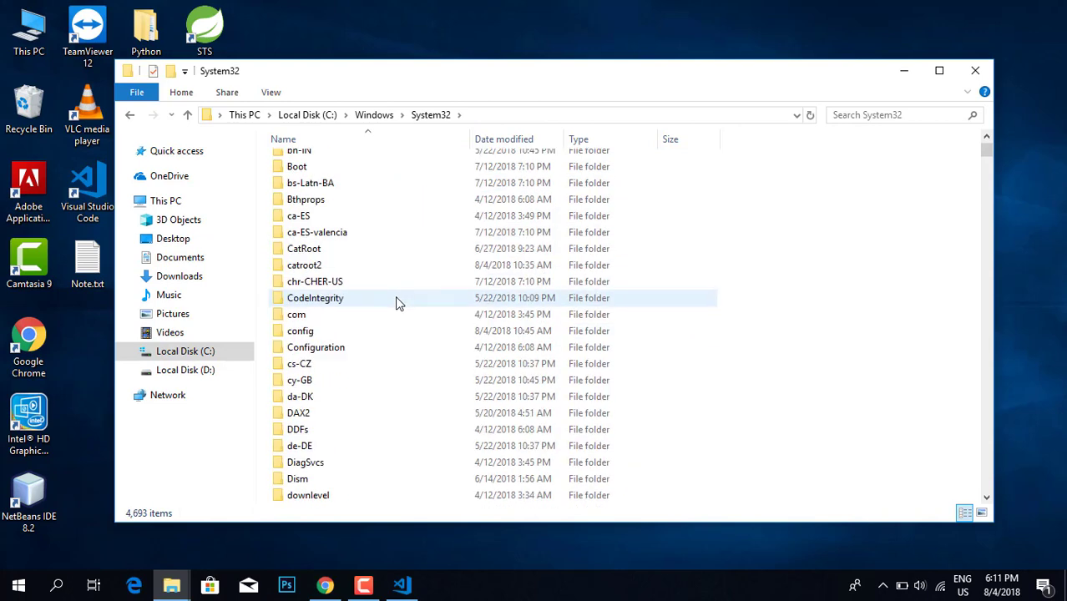
{"action": "type", "text": "cmd"}
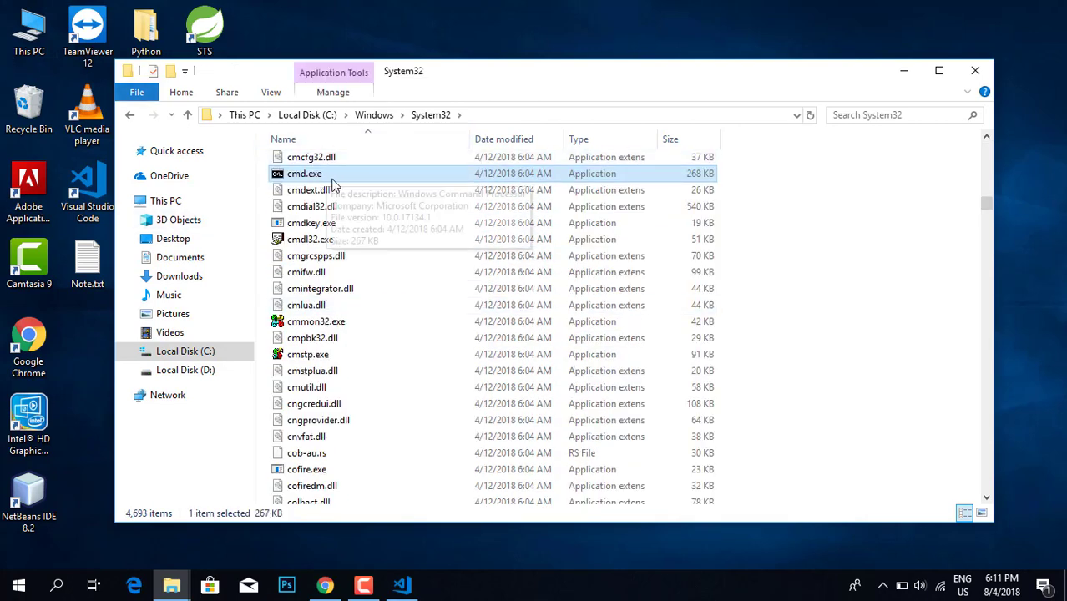
Switch back to Visual Studio Code, recheck the shell entry, and save and close the User Settings
{"action": "left_click", "coordinate": [913, 76]}
{"action": "left_click", "coordinate": [401, 585]}
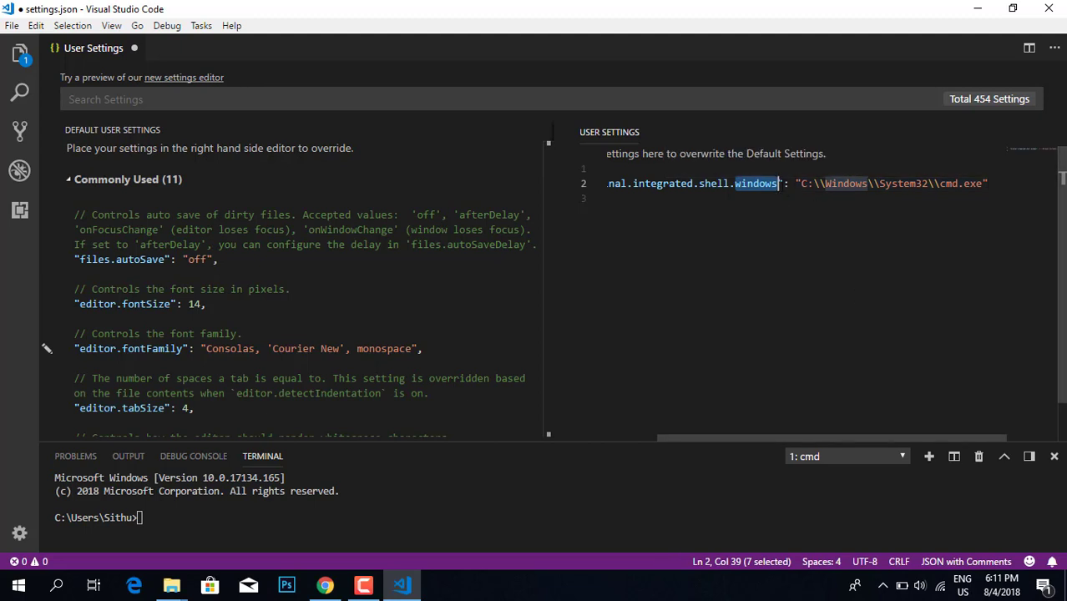
{"action": "left_click_drag", "start_coordinate": [795, 184], "coordinate": [953, 170]}
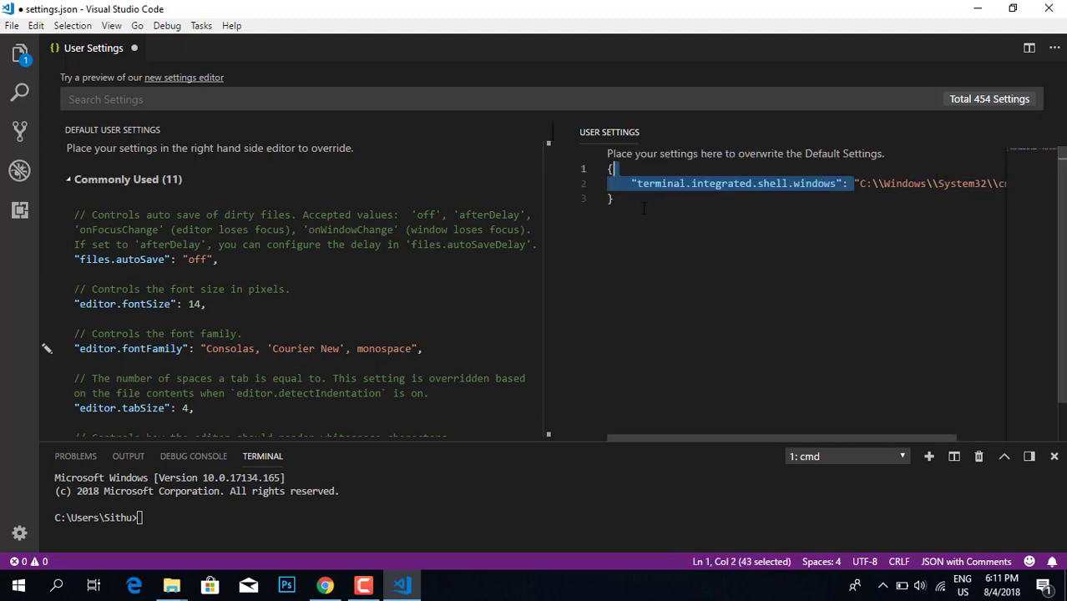
{"action": "left_click_drag", "start_coordinate": [632, 184], "coordinate": [842, 184]}
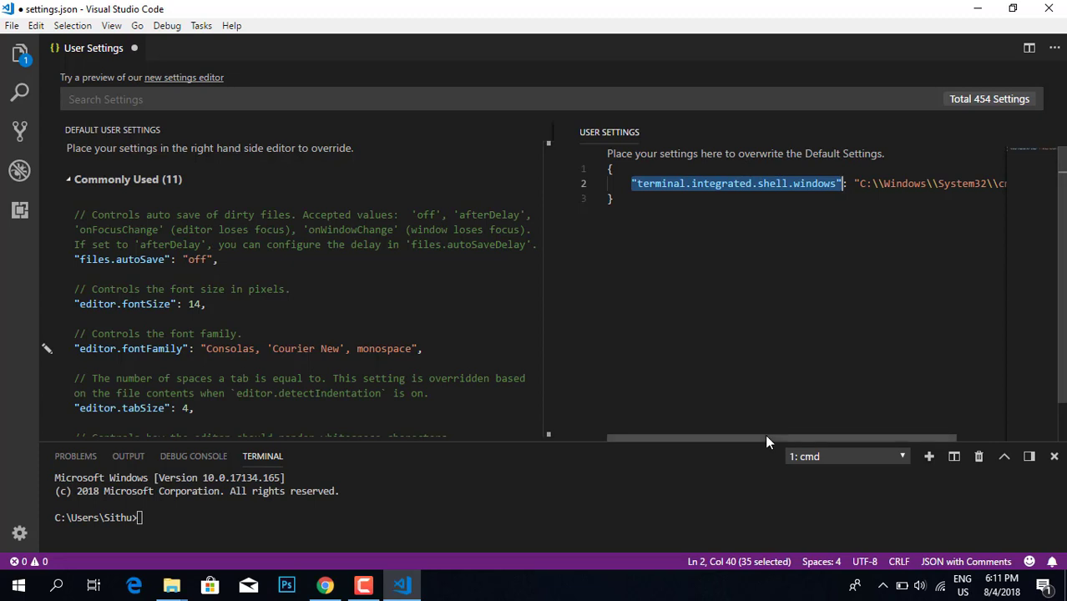
{"action": "left_click_drag", "start_coordinate": [765, 437], "coordinate": [824, 441]}
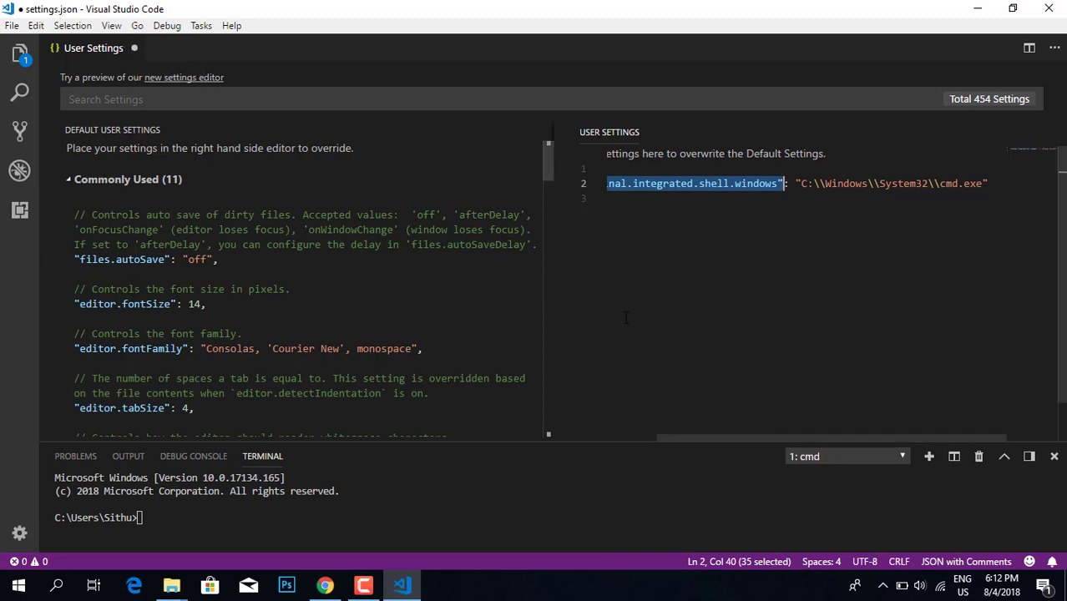
{"action": "key", "text": "ctrl+s"}
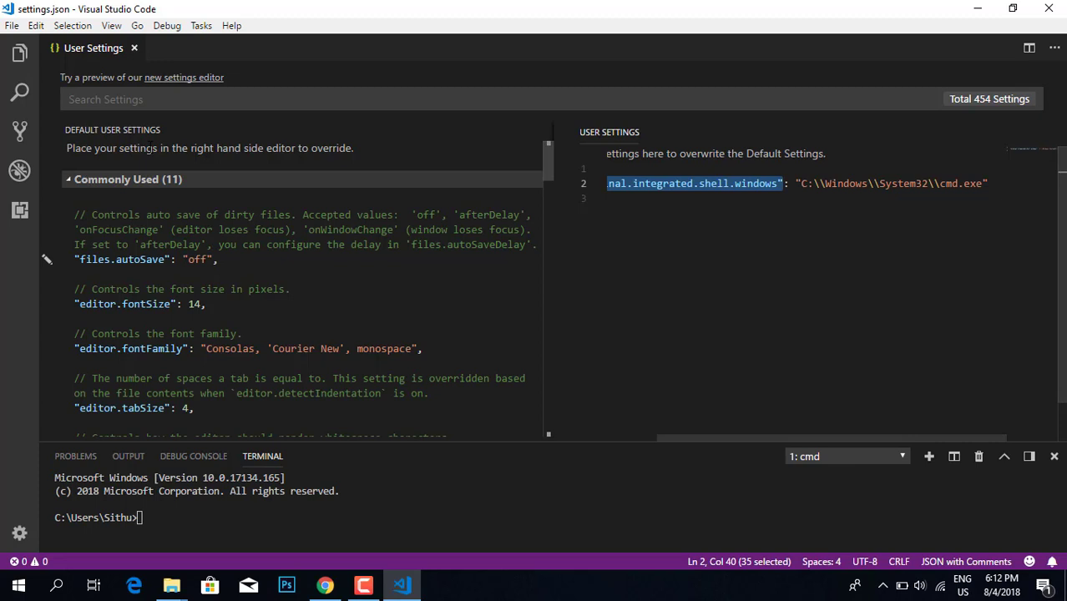
{"action": "left_click", "coordinate": [134, 48]}
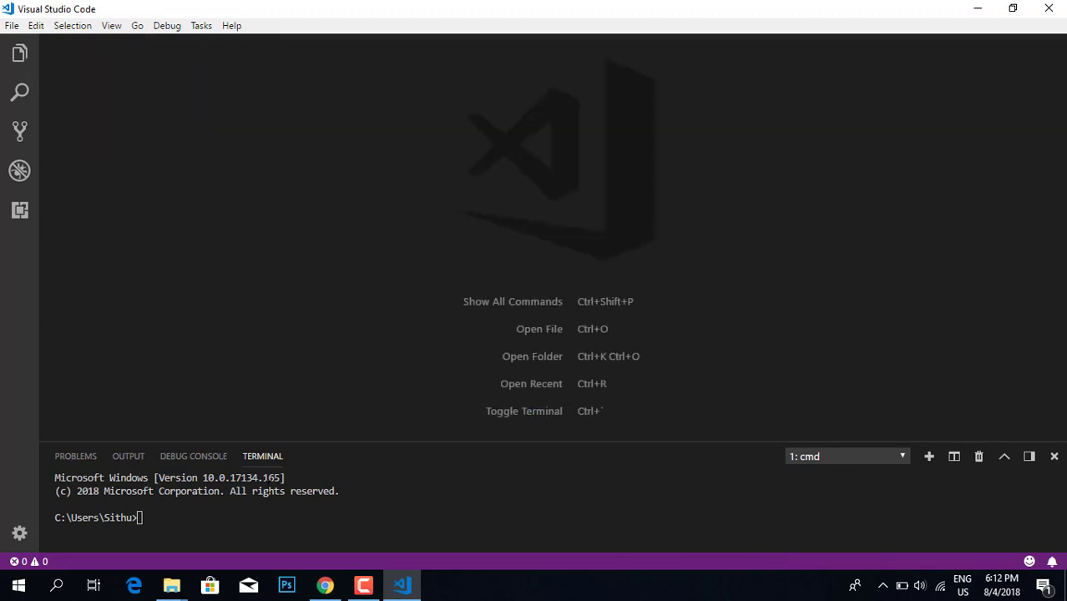
Enlarge the terminal panel to about half the window height and highlight its command prompt line
{"action": "left_click_drag", "start_coordinate": [371, 441], "coordinate": [362, 297]}
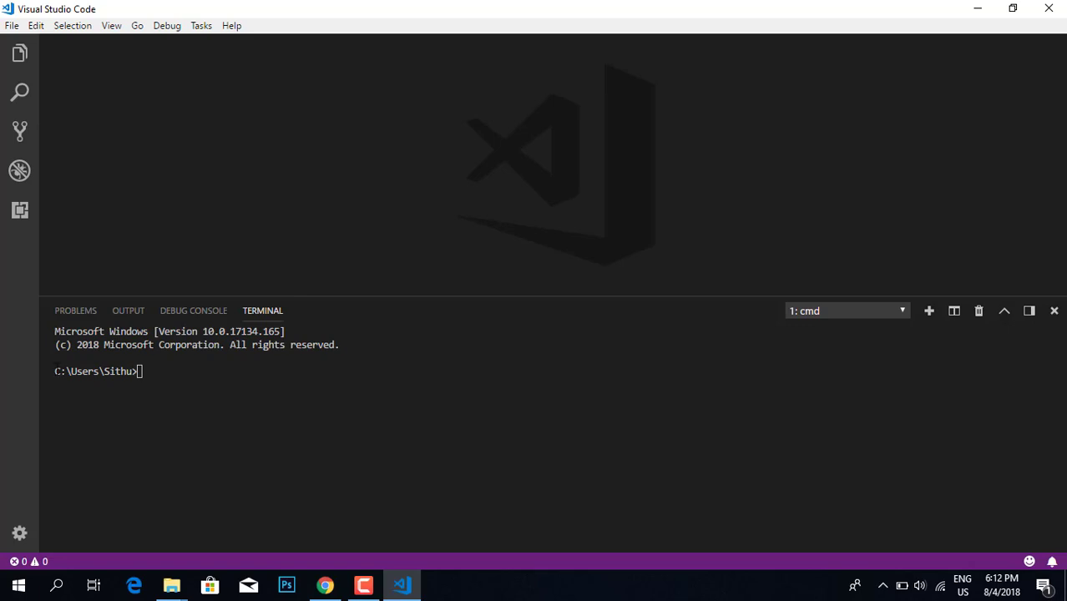
{"action": "left_click_drag", "start_coordinate": [56, 367], "coordinate": [148, 370]}
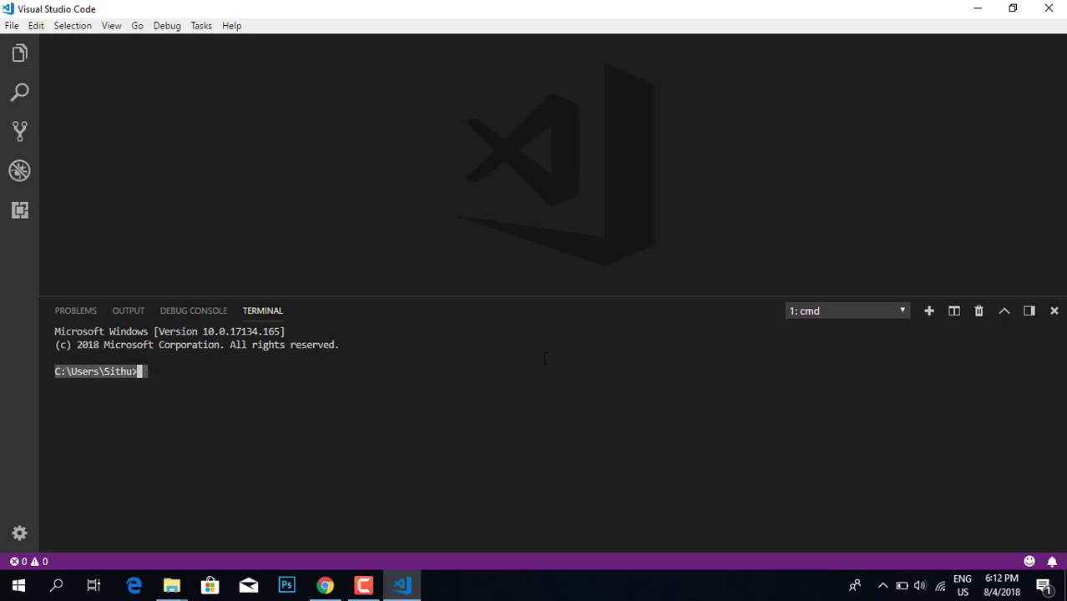
Restart Visual Studio Code to check its terminal, dismiss the Welcome page, and exit the program
{"action": "left_click", "coordinate": [1048, 9]}
{"action": "double_click", "coordinate": [88, 186]}
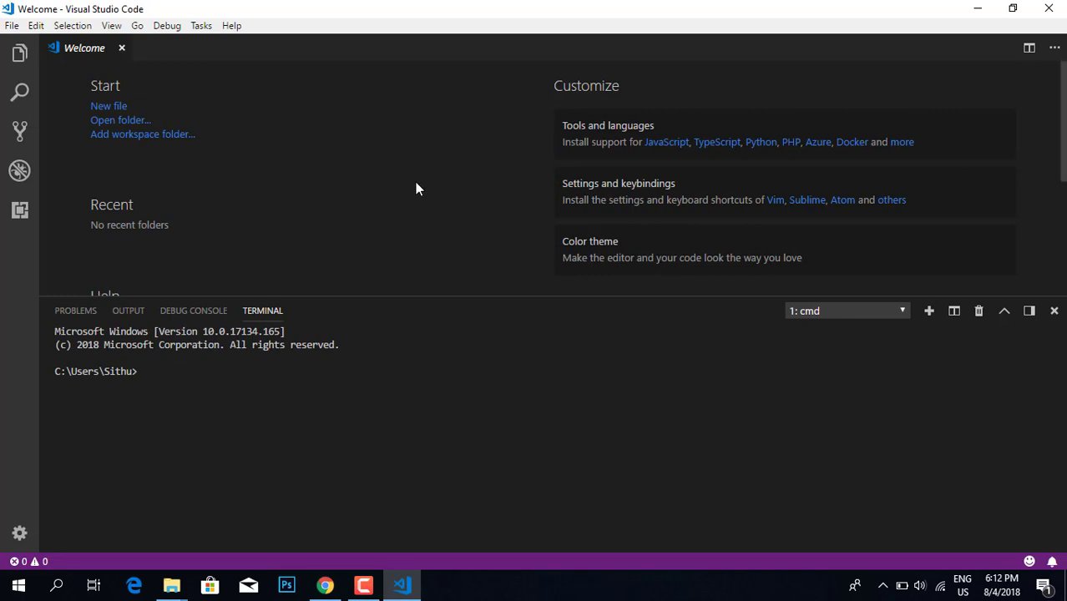
{"action": "left_click", "coordinate": [121, 48]}
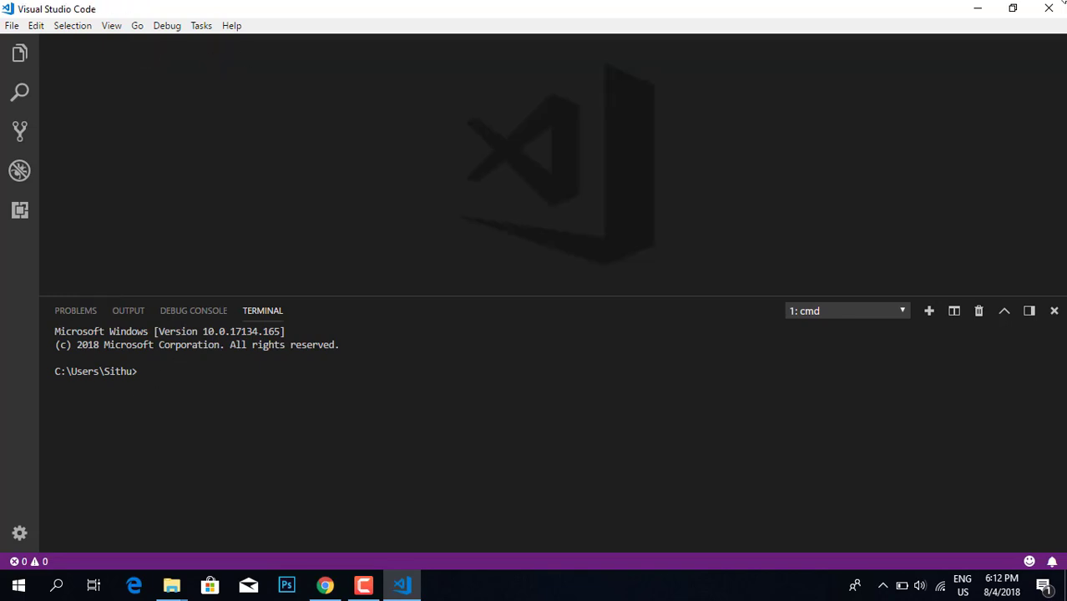
{"action": "left_click", "coordinate": [1049, 11]}
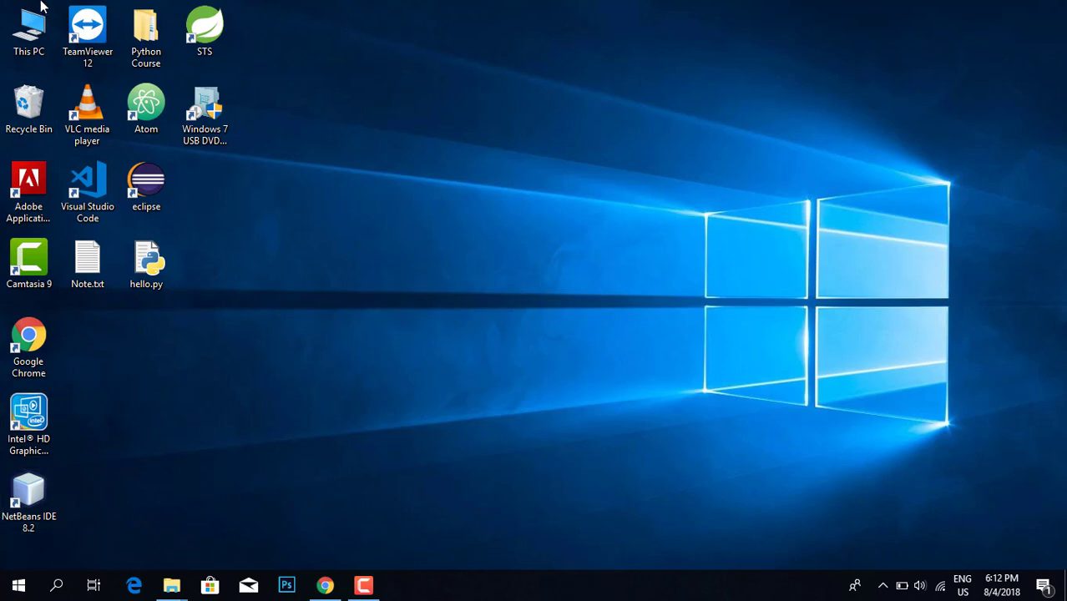
Create a new folder named Python Lessons on Local Disk (D:) in File Explorer
{"action": "double_click", "coordinate": [28, 29]}
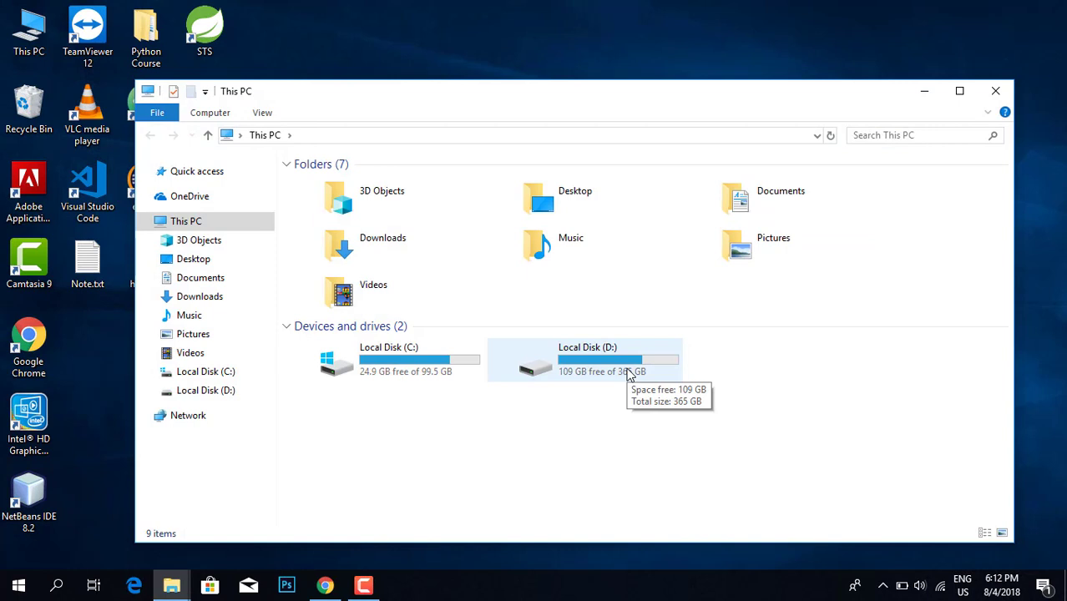
{"action": "double_click", "coordinate": [628, 375]}
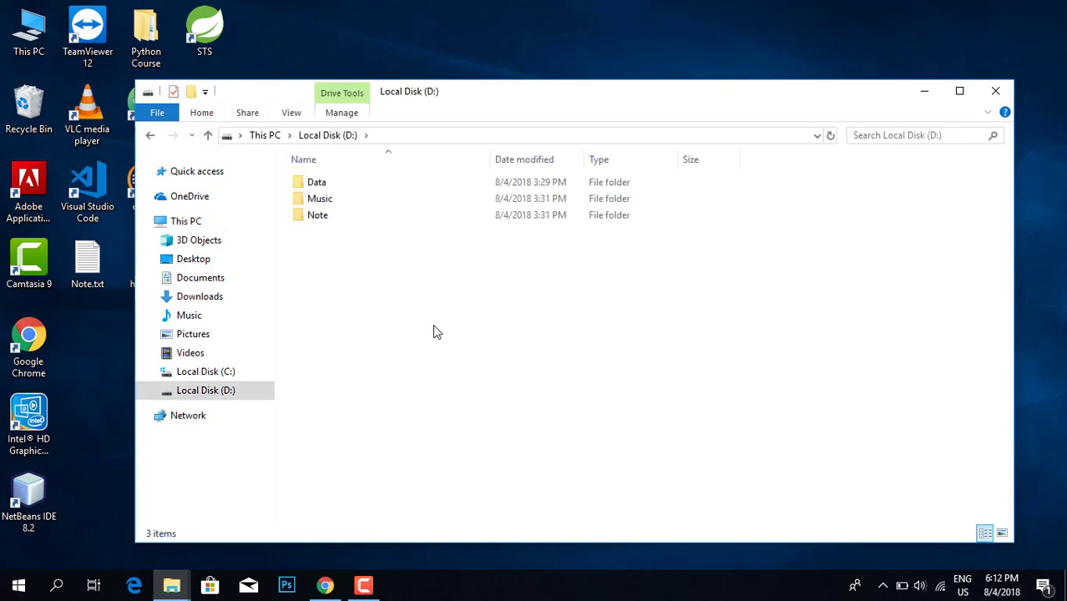
{"action": "right_click", "coordinate": [433, 331]}
{"action": "mouse_move", "coordinate": [638, 303]}
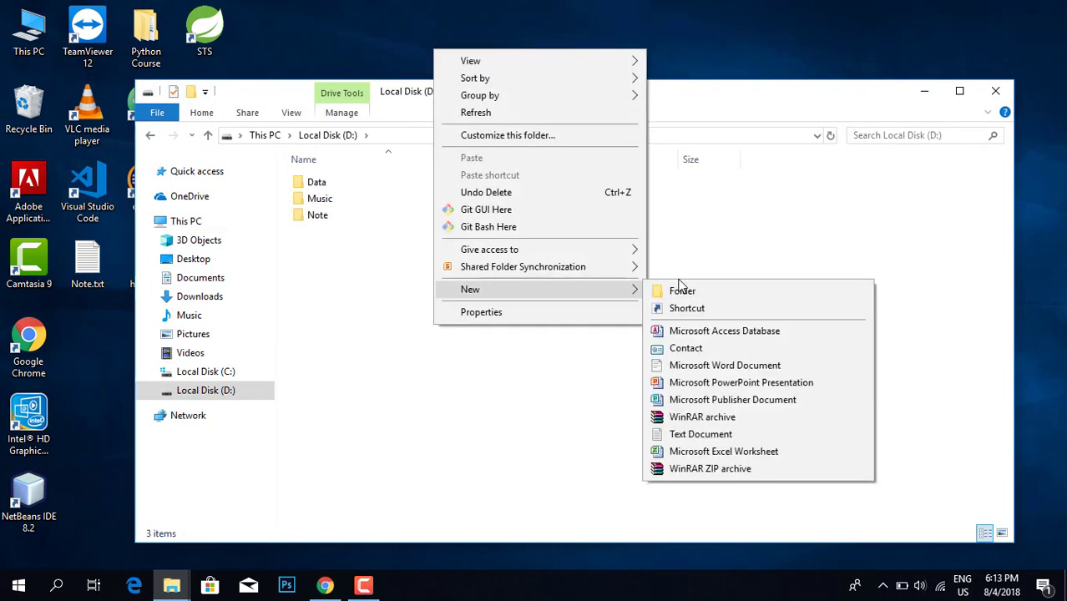
{"action": "left_click", "coordinate": [679, 289]}
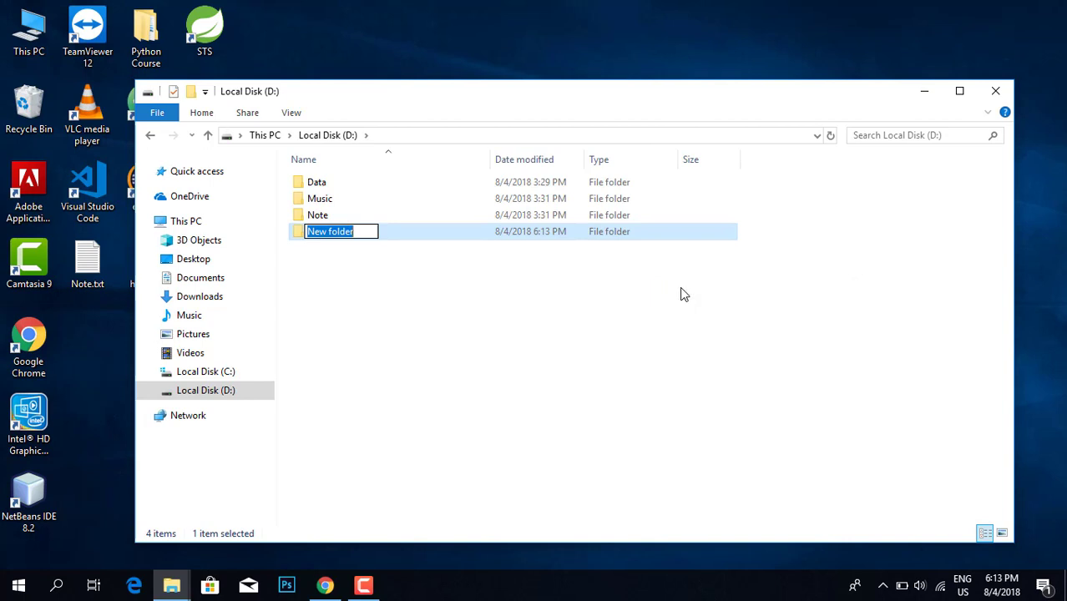
{"action": "type", "text": "Python L"}
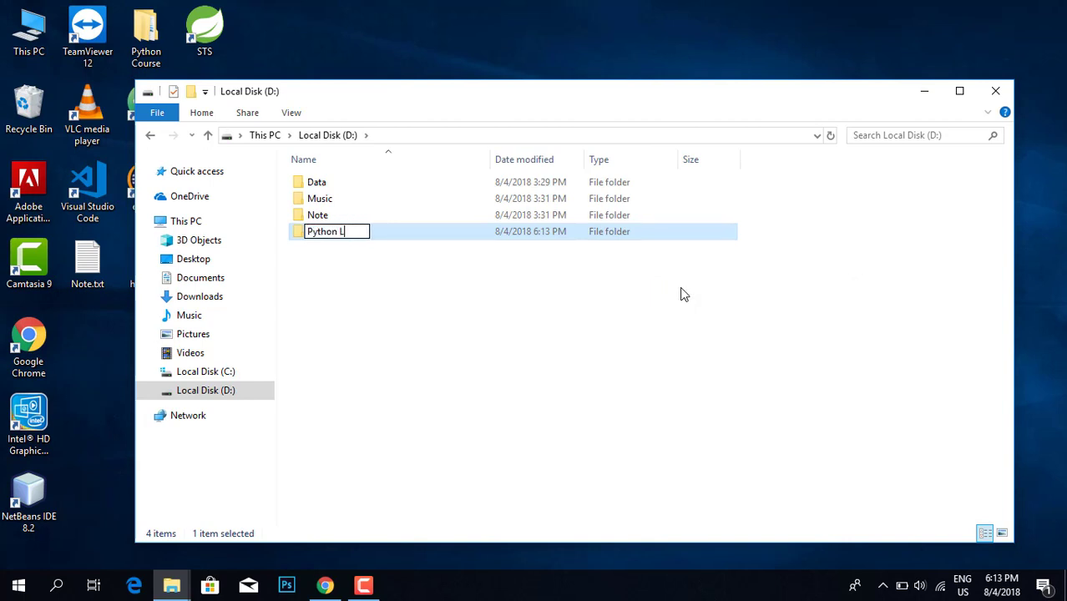
{"action": "type", "text": "essons"}
{"action": "key", "text": "Return"}
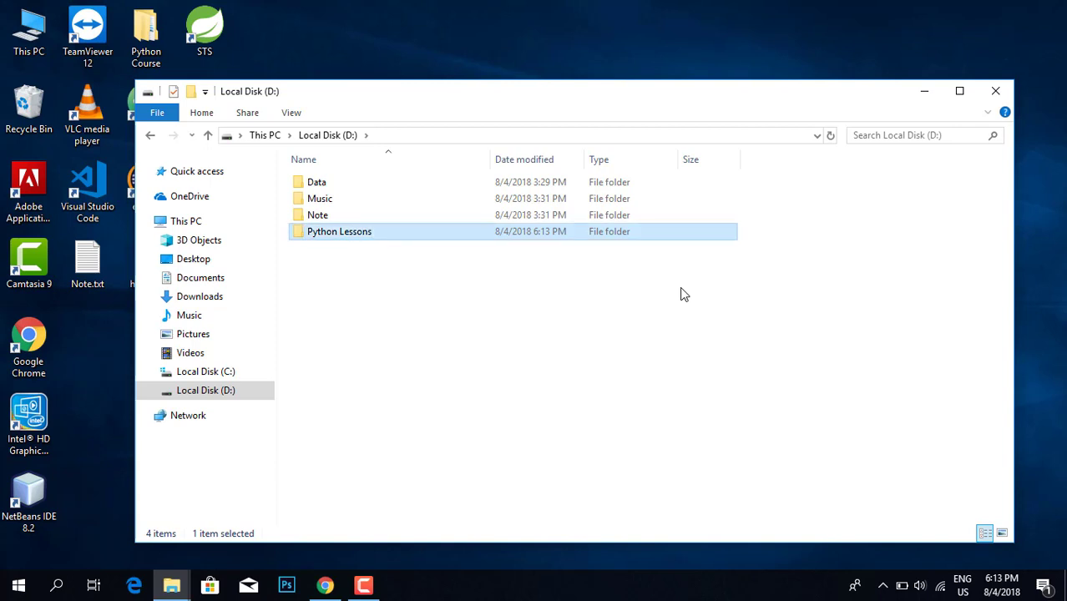
Look inside the Python Lessons folder, return to Local Disk (D:), and close File Explorer
{"action": "double_click", "coordinate": [370, 239]}
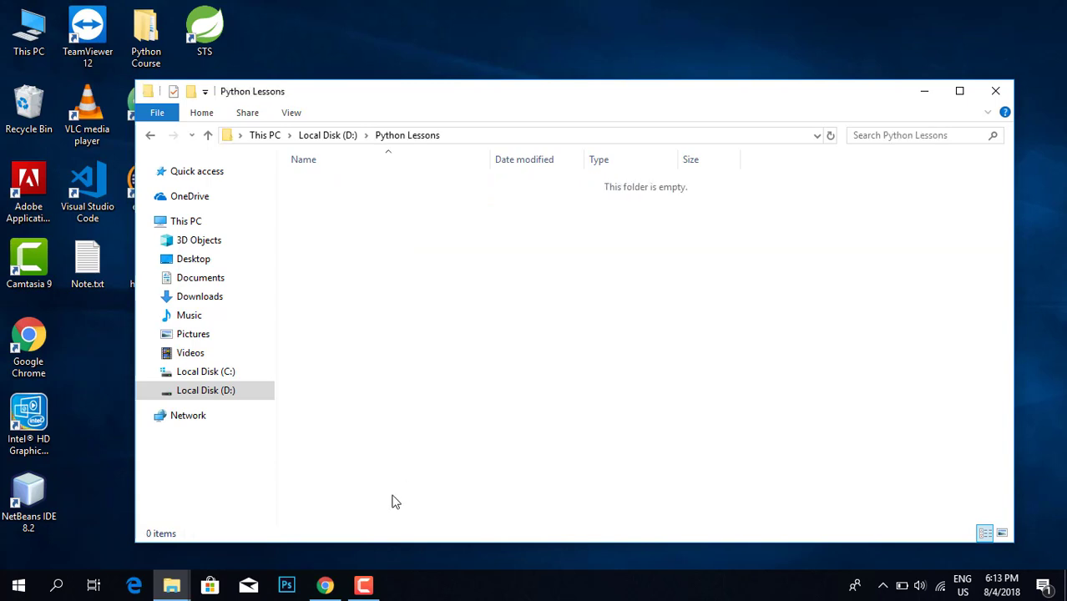
{"action": "left_click_drag", "start_coordinate": [425, 454], "coordinate": [445, 207]}
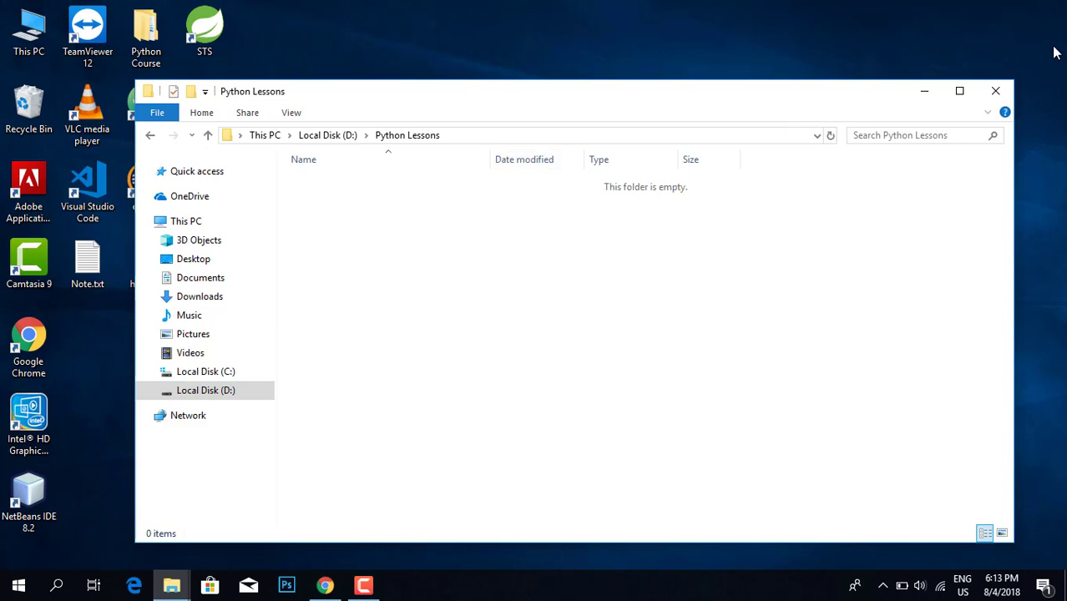
{"action": "left_click", "coordinate": [336, 139]}
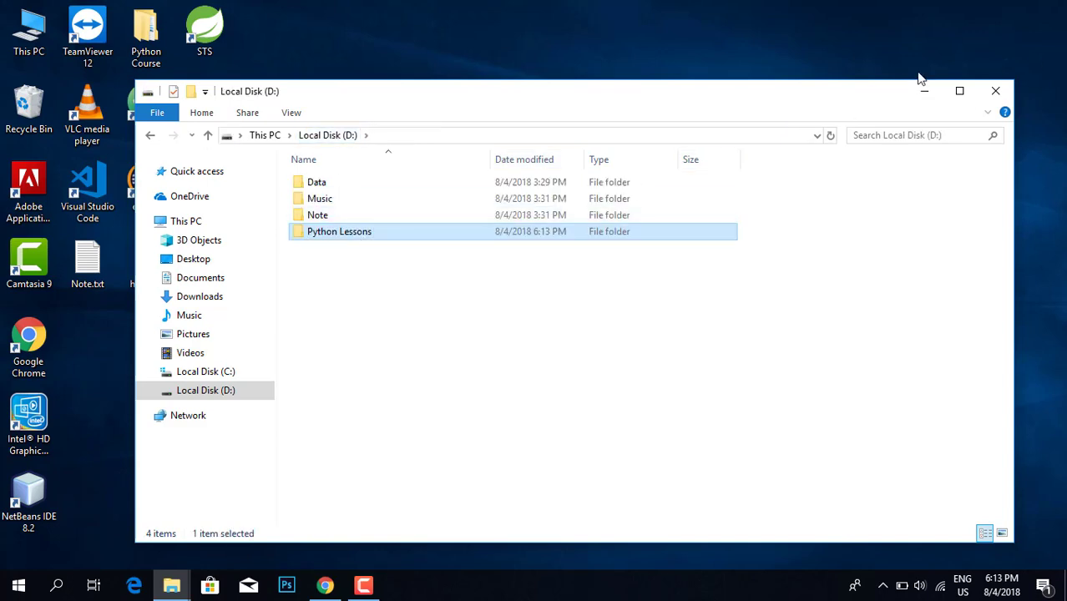
{"action": "left_click", "coordinate": [996, 90]}
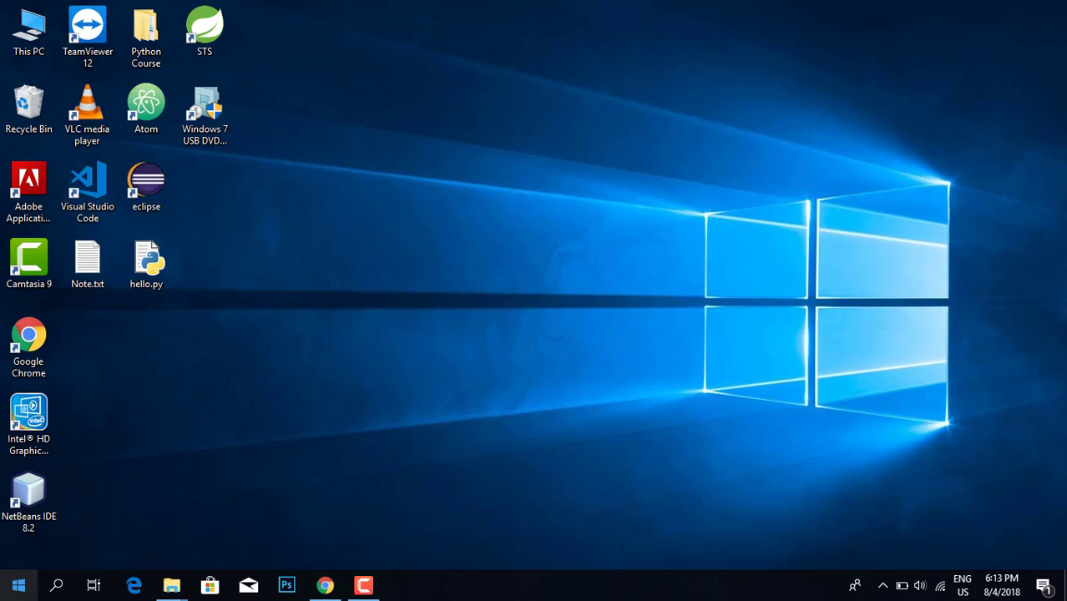
Open Command Prompt, switch to the D: drive, and list its contents with dir
{"action": "key", "text": "super+r"}
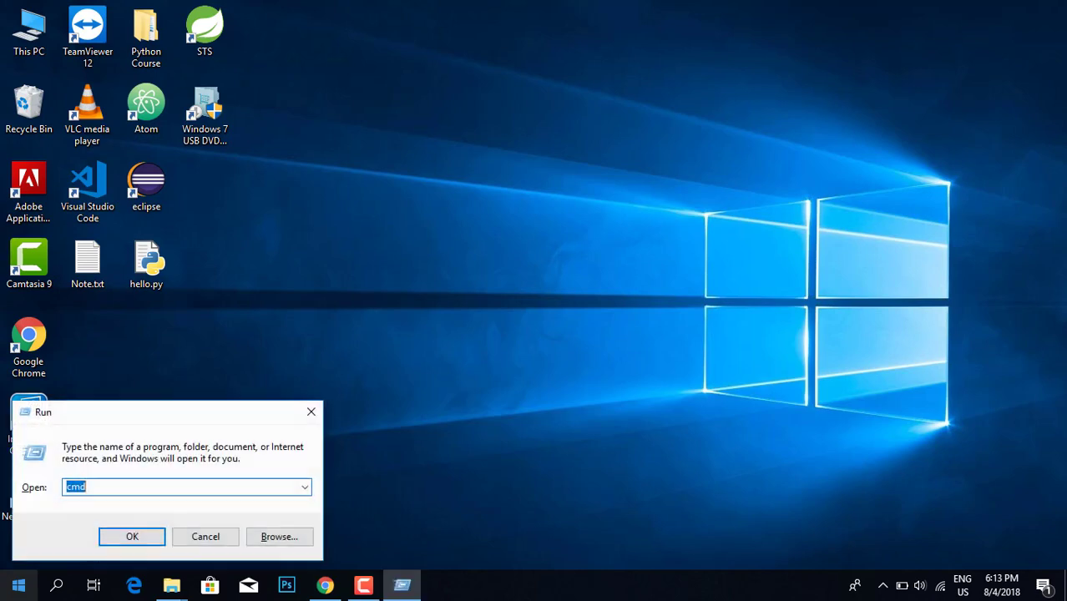
{"action": "key", "text": "Return"}
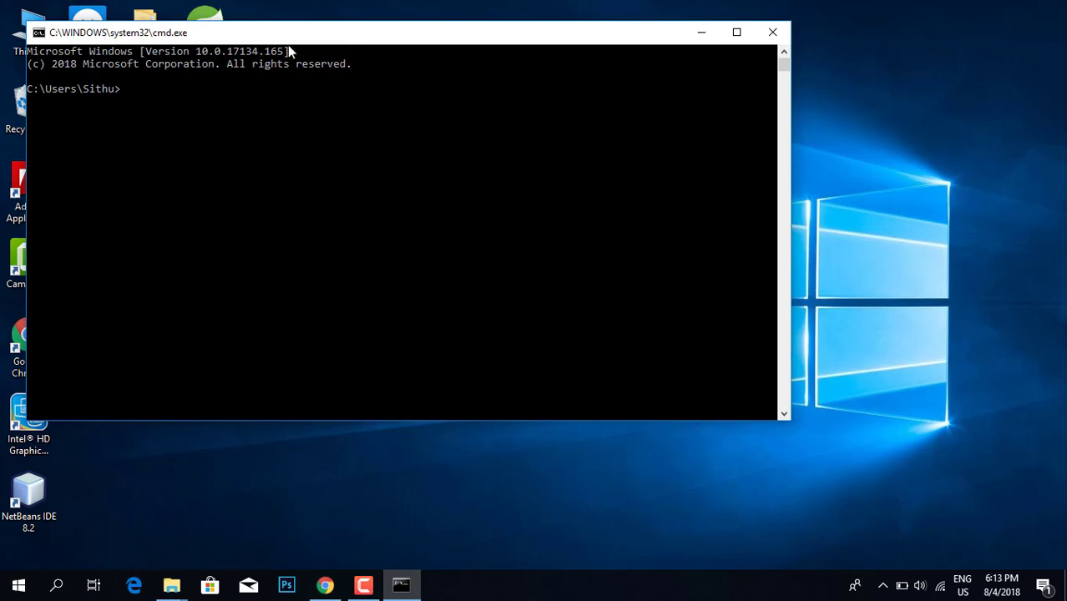
{"action": "left_click_drag", "start_coordinate": [298, 39], "coordinate": [448, 48]}
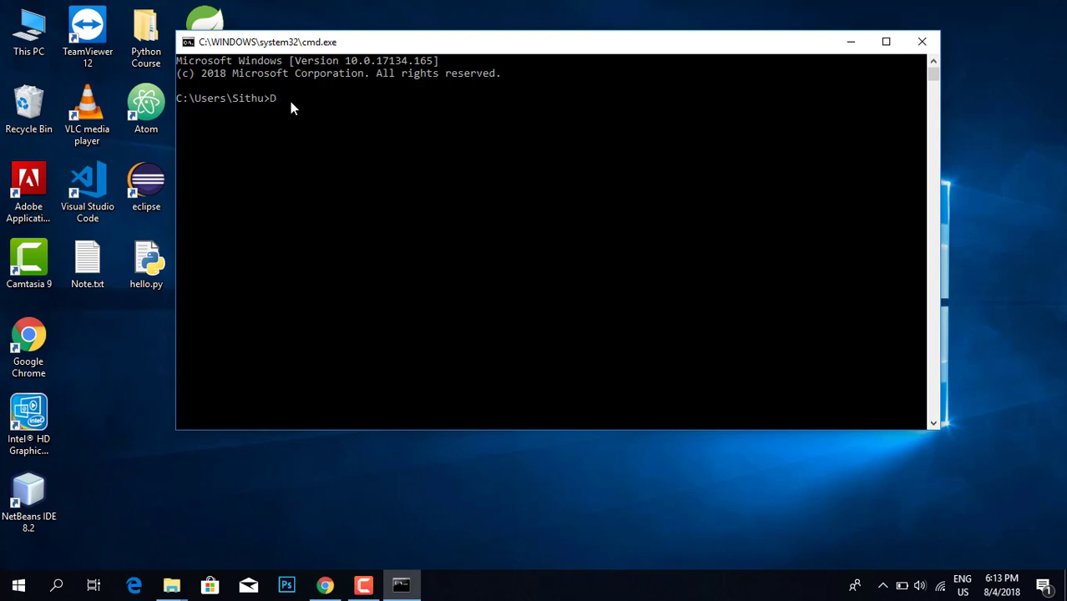
{"action": "type", "text": "D:"}
{"action": "key", "text": "Return"}
{"action": "type", "text": "dir"}
{"action": "key", "text": "Return"}
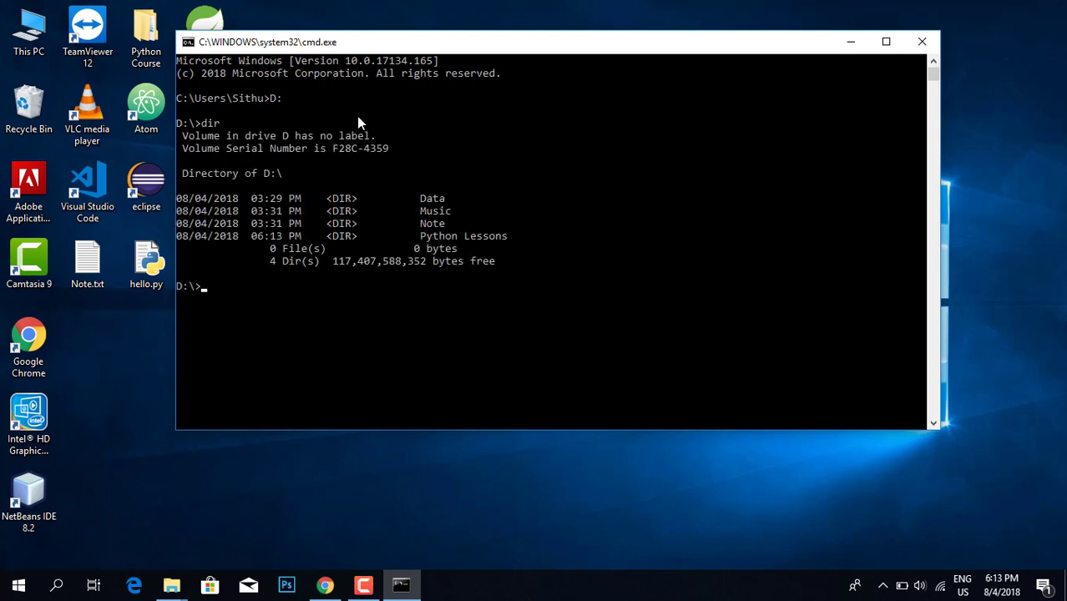
Change the Command Prompt directory to D:\Python Lessons with cd, correcting the misspelled folder name
{"action": "type", "text": "P"}
{"action": "key", "text": "BackSpace"}
{"action": "type", "text": "cd Python Lession"}
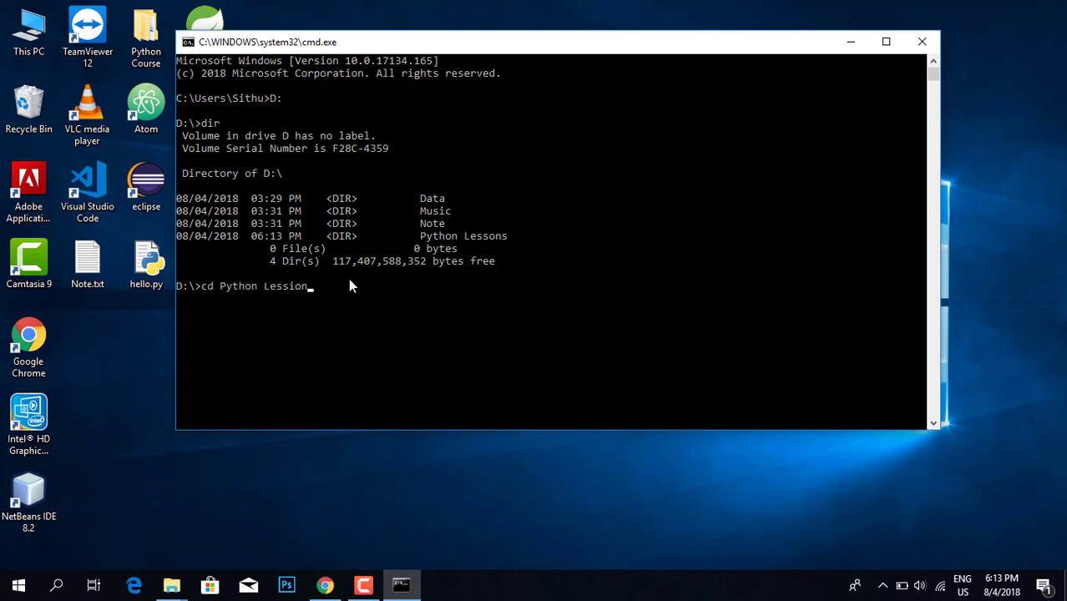
{"action": "type", "text": "s"}
{"action": "key", "text": "Return"}
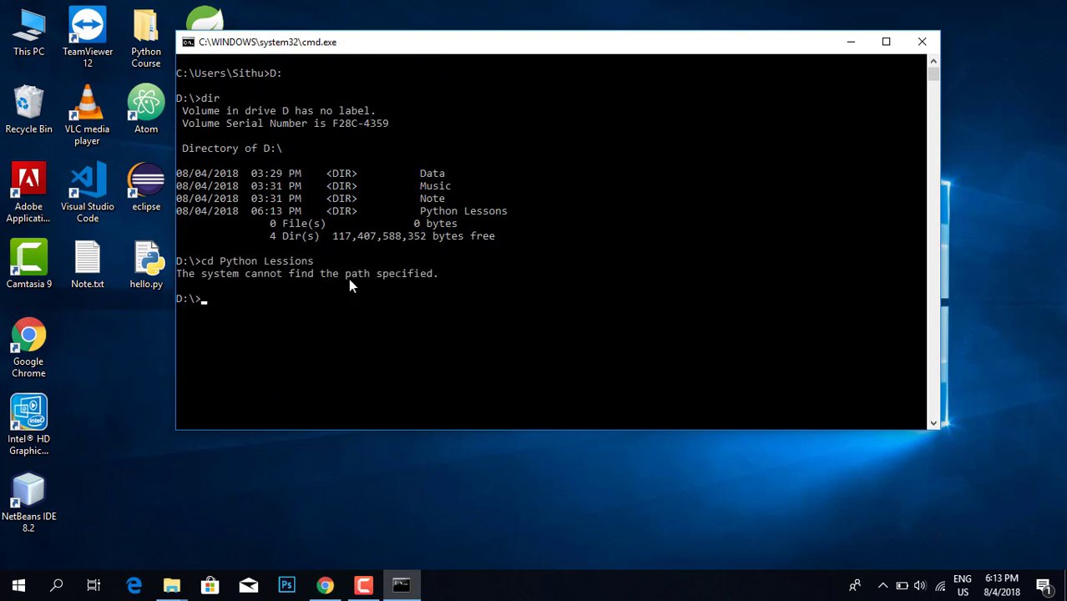
{"action": "key", "text": "Up"}
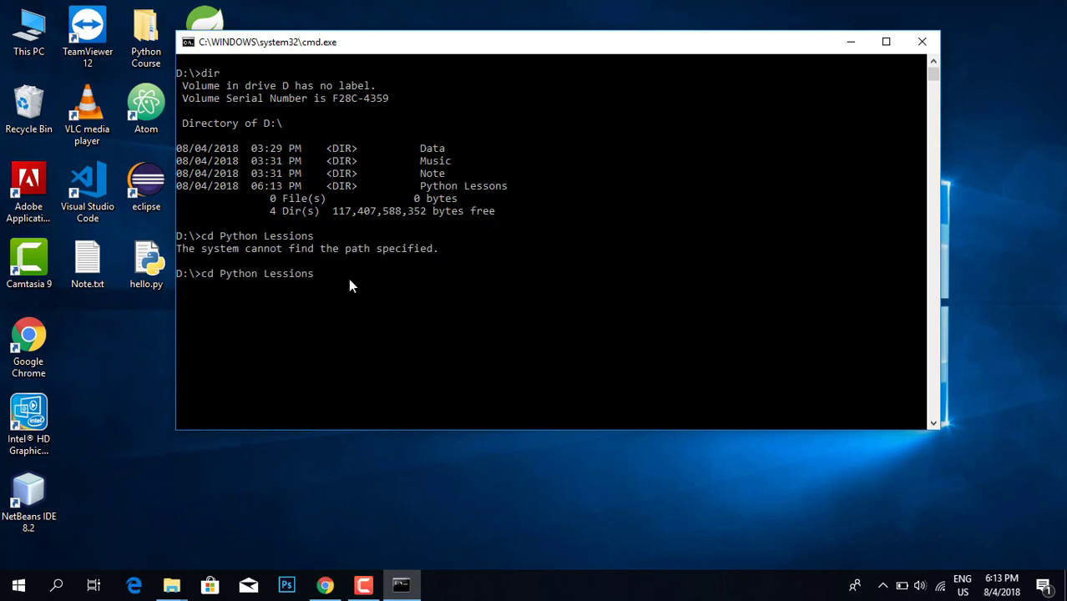
{"action": "key", "text": "BackSpace"}
{"action": "key", "text": "BackSpace"}
{"action": "key", "text": "BackSpace"}
{"action": "key", "text": "BackSpace"}
{"action": "type", "text": "ons"}
{"action": "key", "text": "Return"}
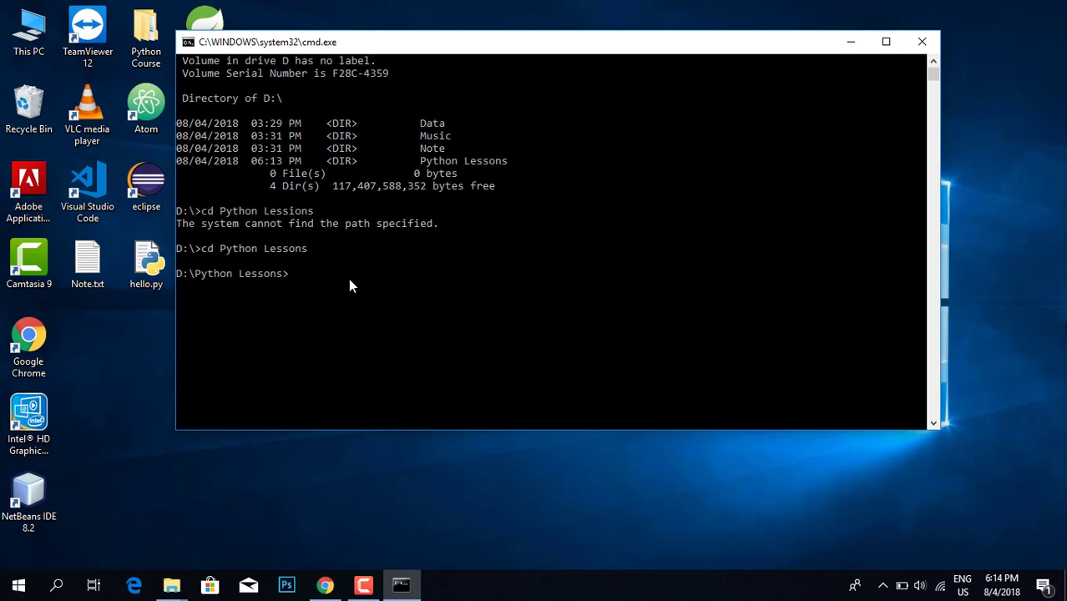
Open the current folder in Visual Studio Code with the command "code ." and close the Welcome page
{"action": "scroll", "coordinate": [348, 278], "scroll_direction": "down", "scroll_amount": 1}
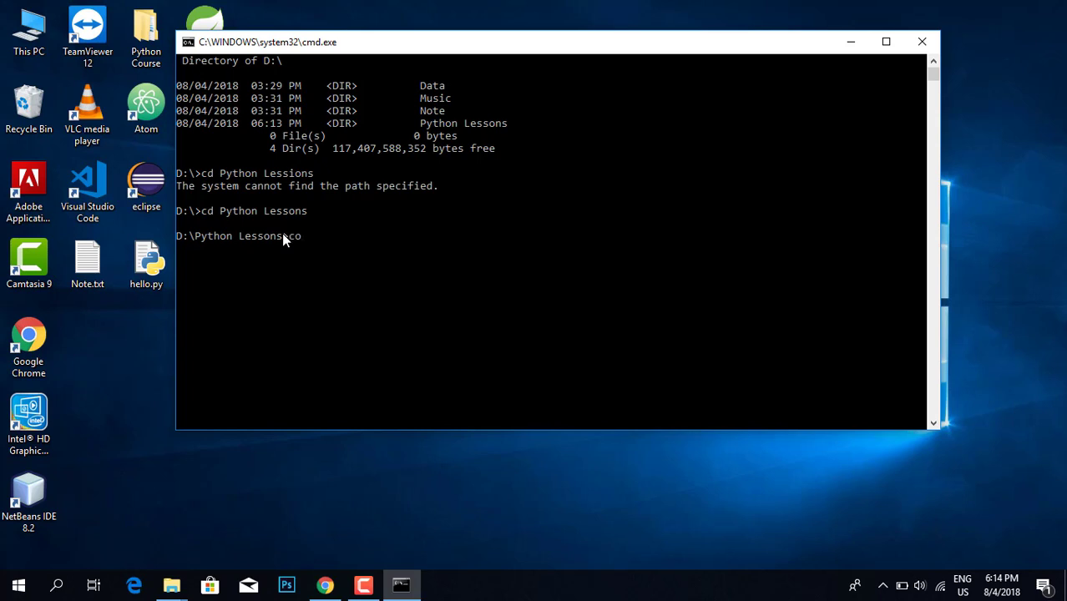
{"action": "type", "text": "ode ."}
{"action": "key", "text": "Return"}
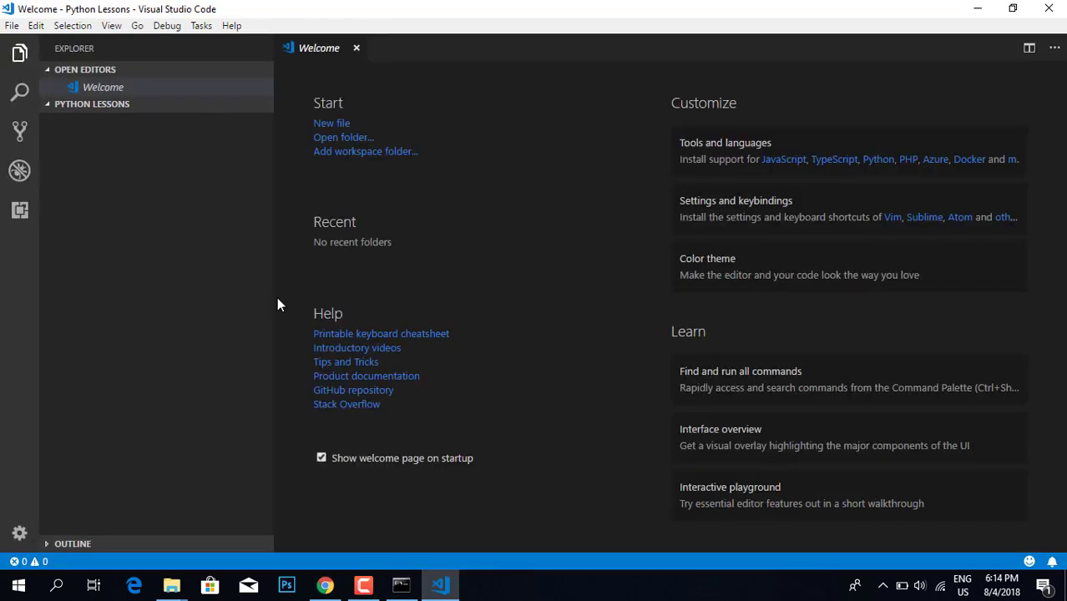
{"action": "left_click", "coordinate": [81, 110]}
{"action": "left_click", "coordinate": [81, 109]}
{"action": "left_click", "coordinate": [356, 50]}
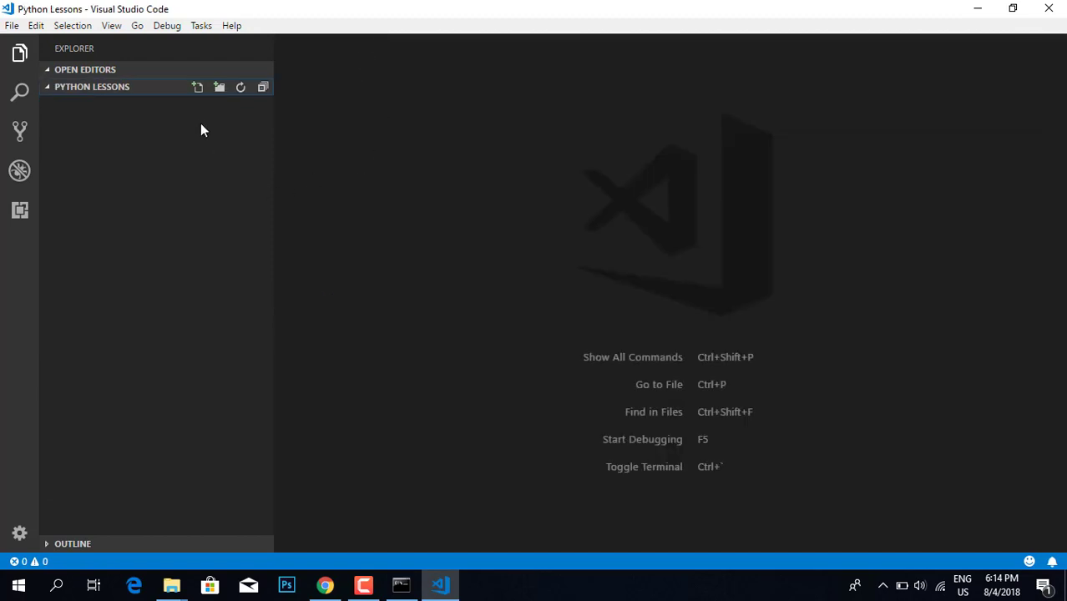
Create a file named hello.py in the Python Lessons folder and dismiss the Python extension recommendation
{"action": "left_click", "coordinate": [197, 90]}
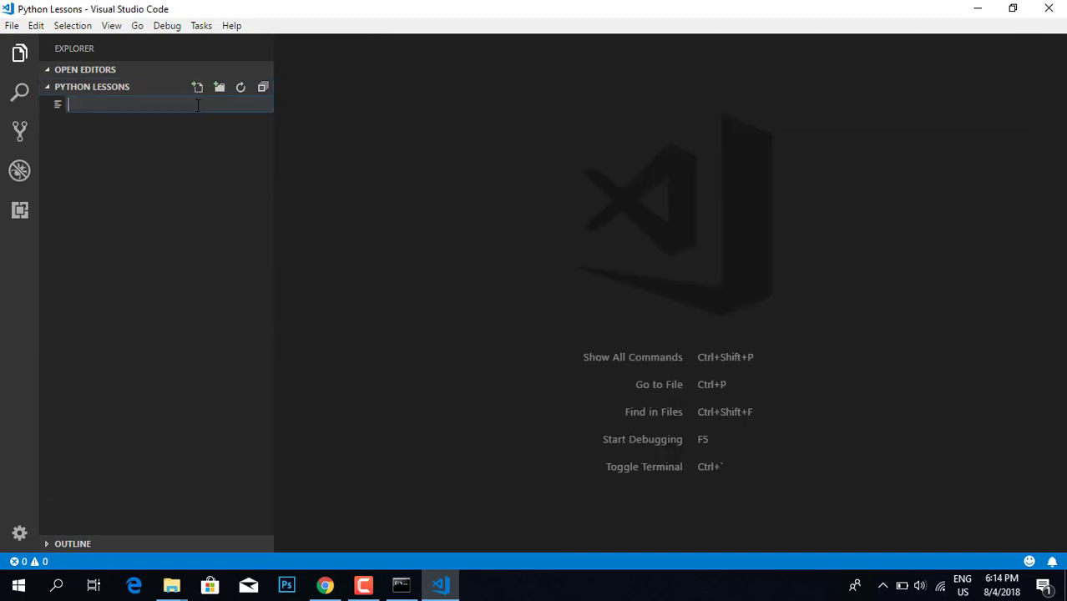
{"action": "type", "text": "hello.py"}
{"action": "key", "text": "Return"}
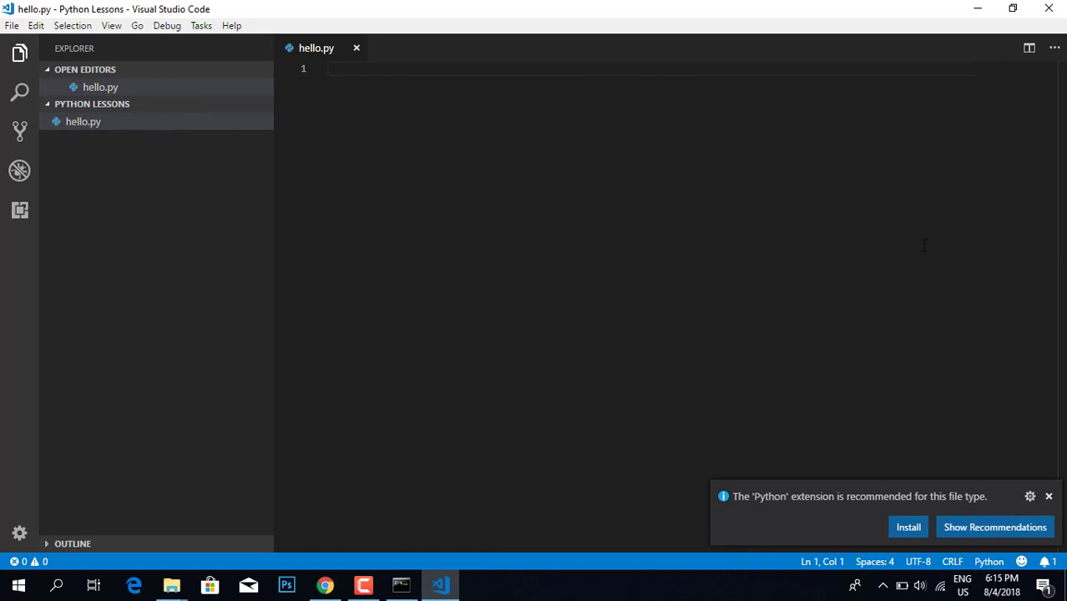
{"action": "left_click", "coordinate": [1047, 498]}
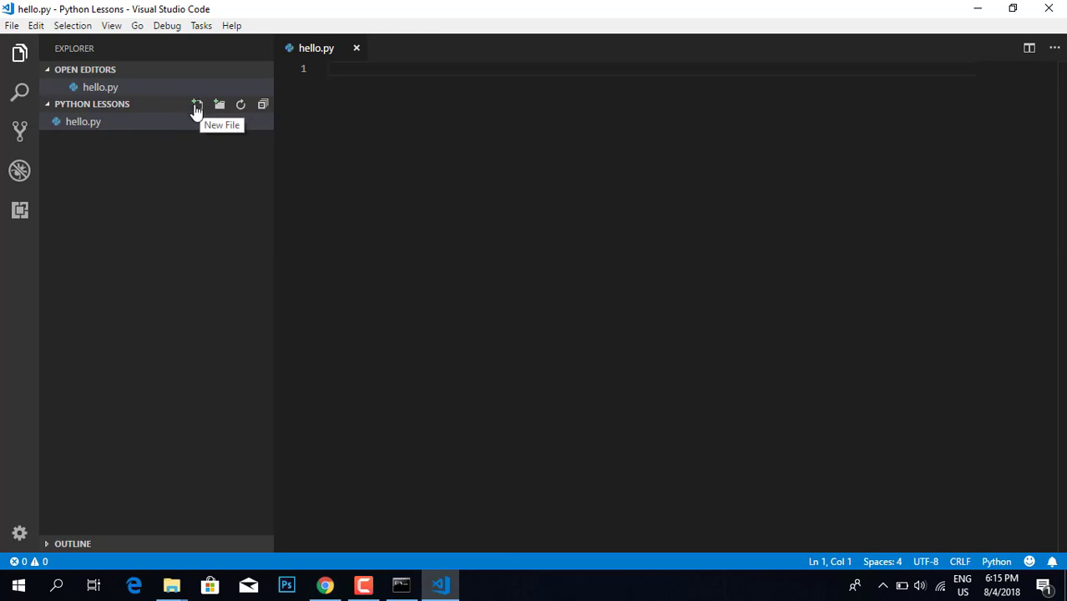
Minimize the editor, check for hello.py in D:\Python Lessons with File Explorer, and clear the open windows from the desktop
{"action": "left_click", "coordinate": [978, 8]}
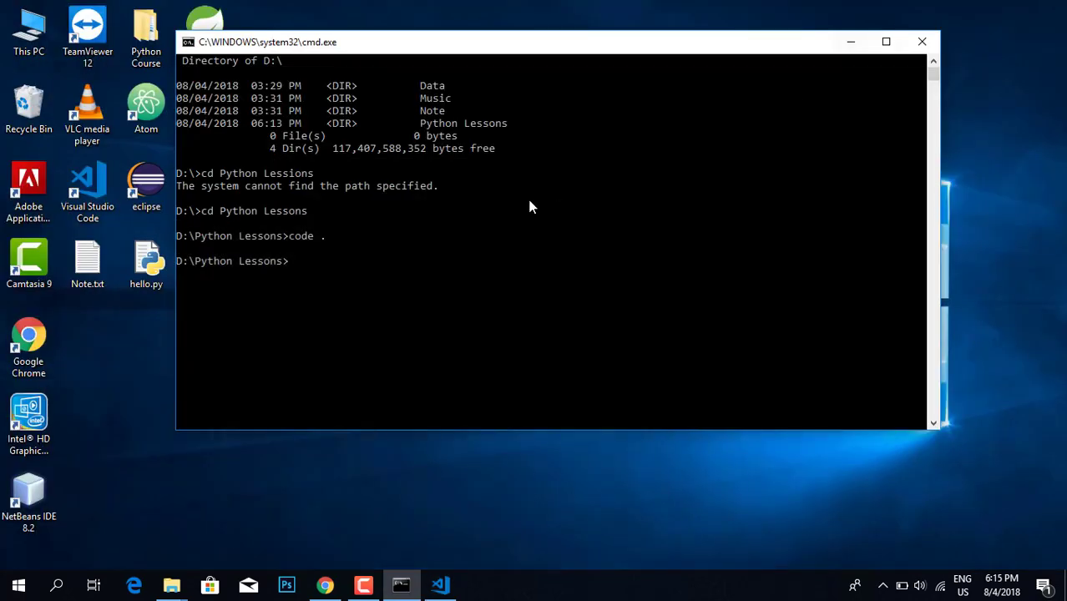
{"action": "double_click", "coordinate": [28, 33]}
{"action": "double_click", "coordinate": [586, 367]}
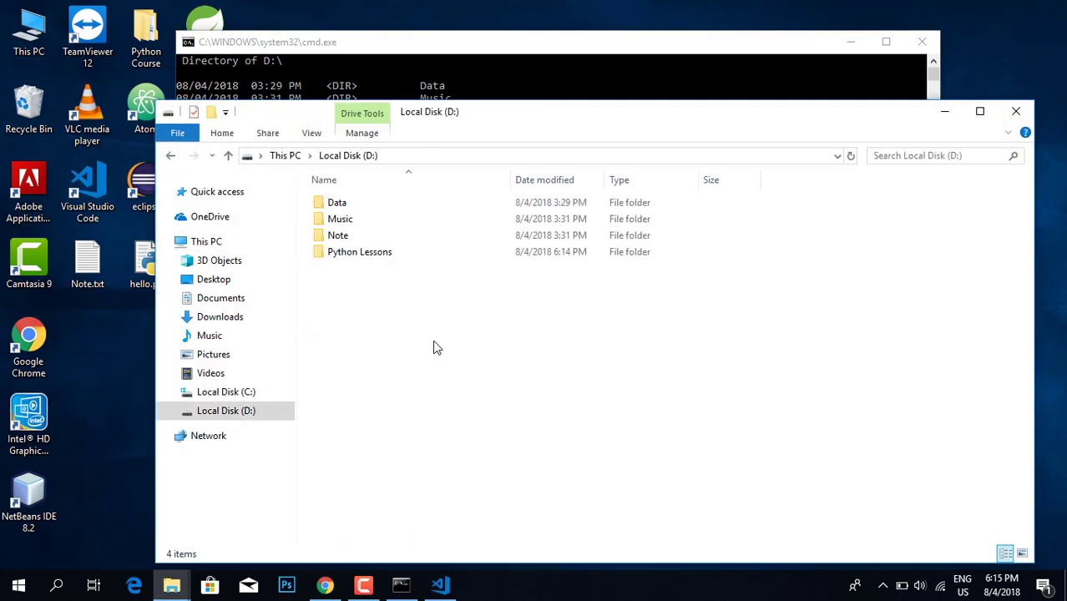
{"action": "double_click", "coordinate": [333, 257]}
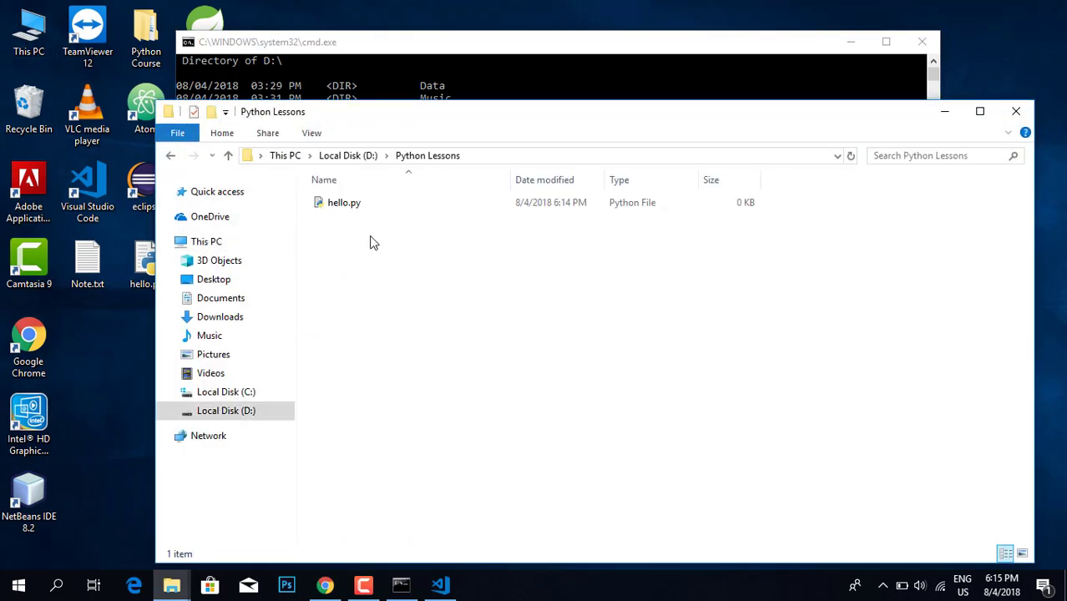
{"action": "left_click_drag", "start_coordinate": [374, 247], "coordinate": [361, 206]}
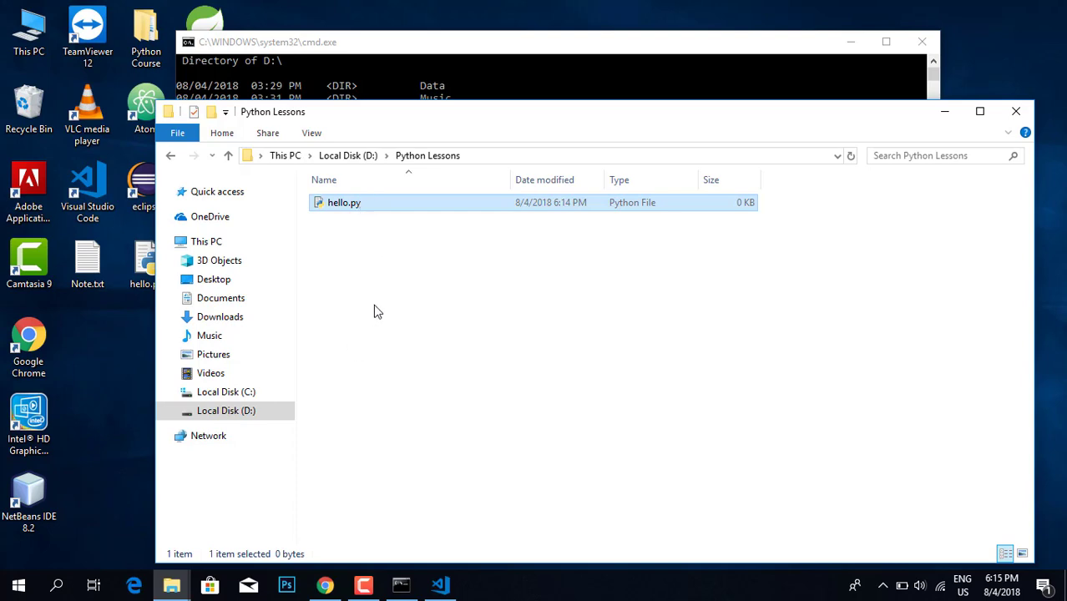
{"action": "left_click", "coordinate": [1016, 111]}
{"action": "left_click", "coordinate": [850, 43]}
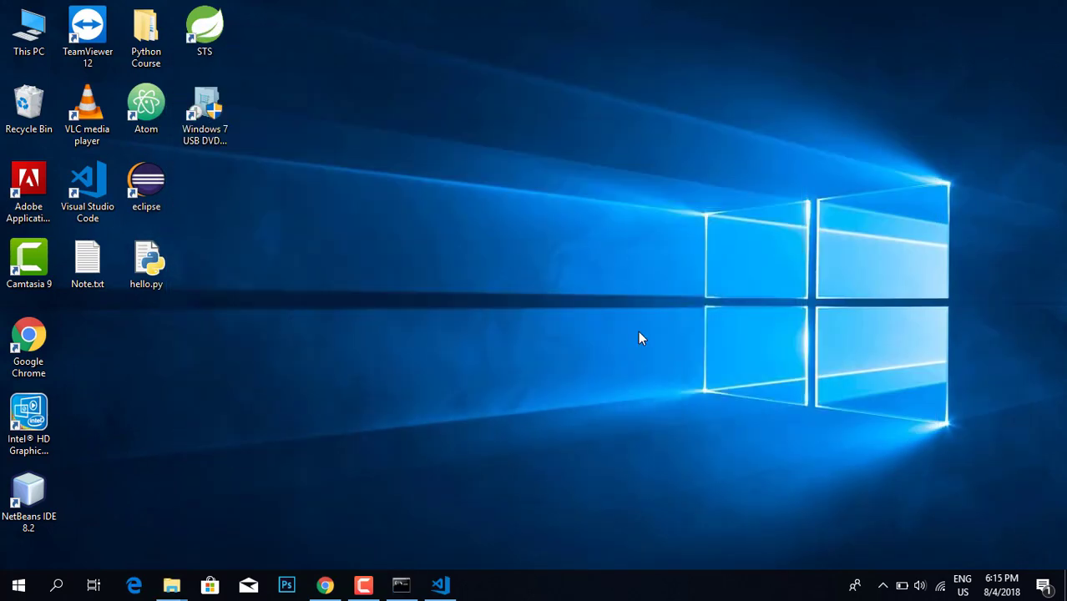
Switch back to Visual Studio Code and create a subfolder in Python Lessons named with the user's first name
{"action": "left_click", "coordinate": [440, 584]}
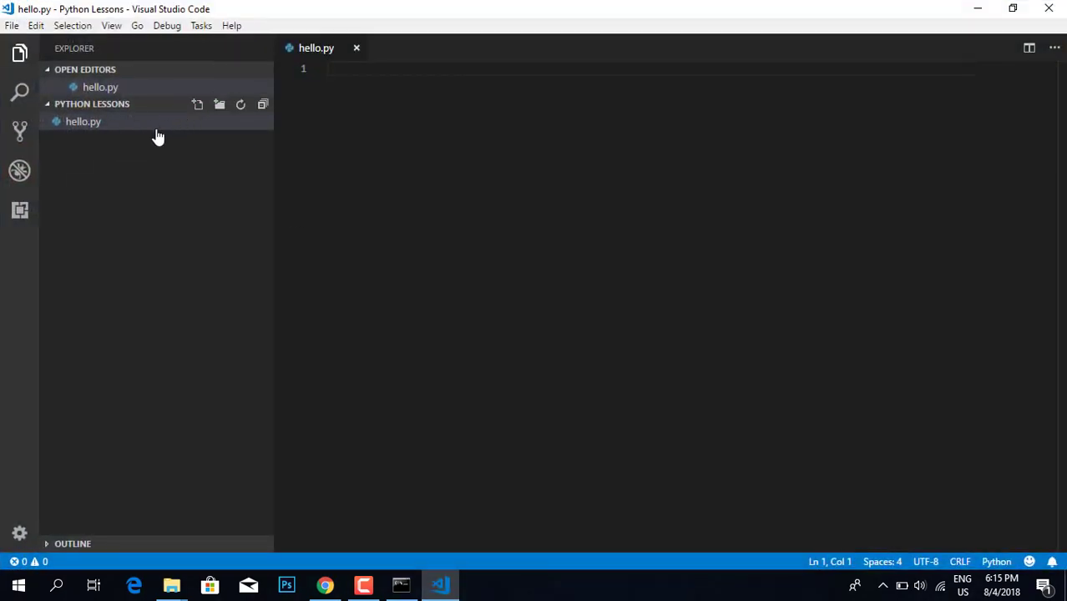
{"action": "left_click", "coordinate": [221, 106]}
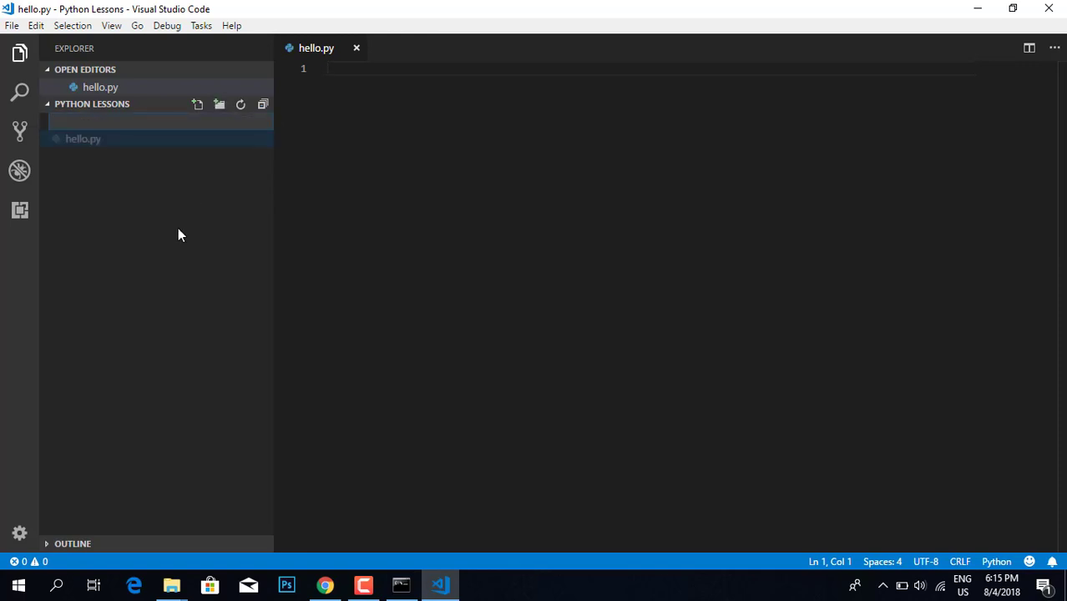
{"action": "type", "text": "sithu"}
{"action": "key", "text": "Return"}
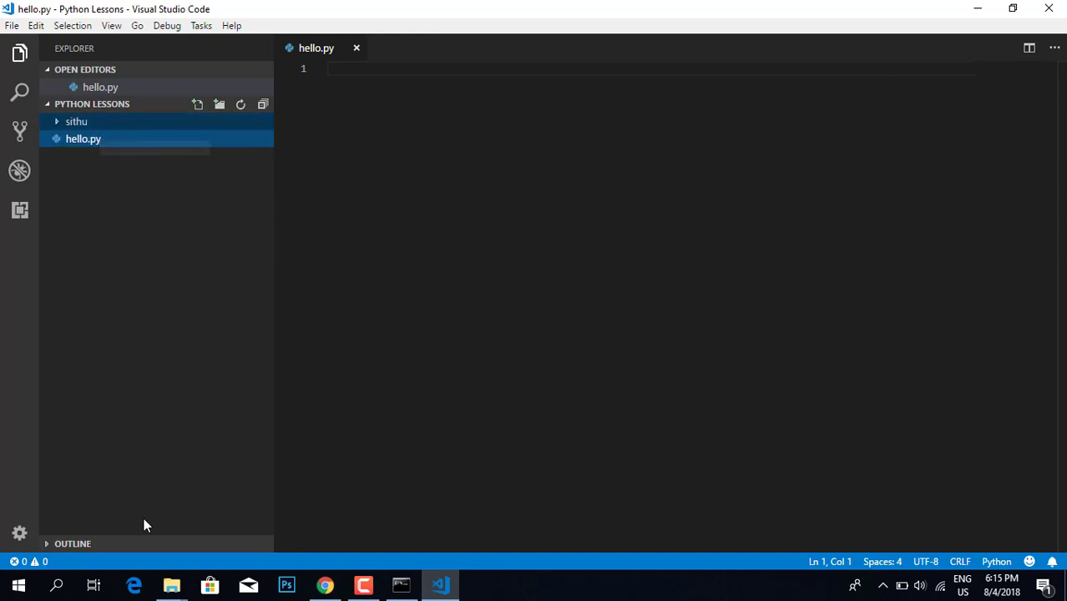
Close the System32 window, check D:\Python Lessons in File Explorer for the new subfolder, and close File Explorer
{"action": "mouse_move", "coordinate": [172, 592]}
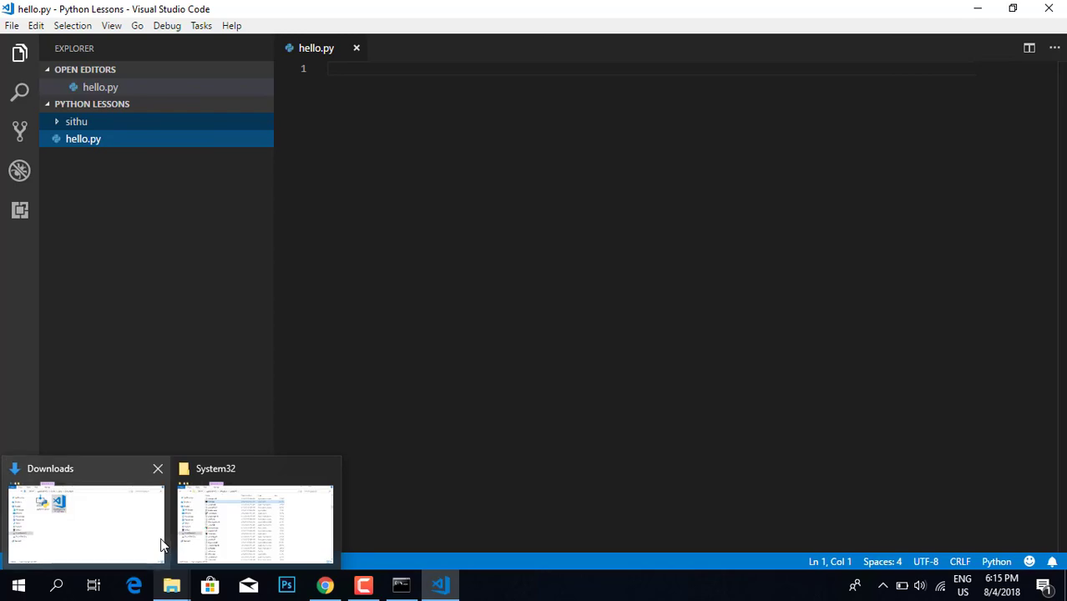
{"action": "left_click", "coordinate": [326, 470]}
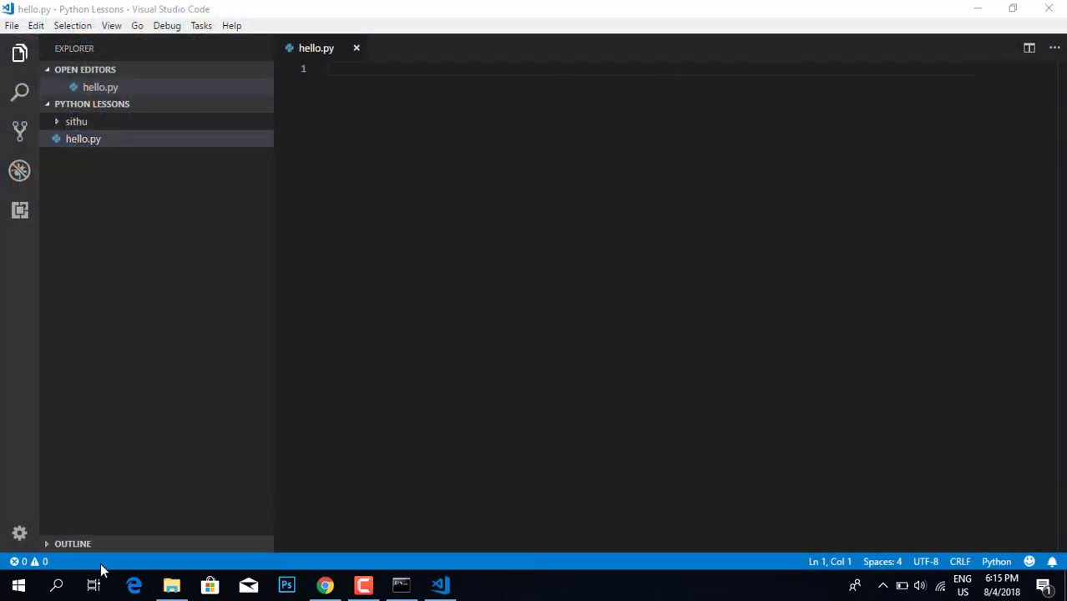
{"action": "left_click", "coordinate": [171, 584]}
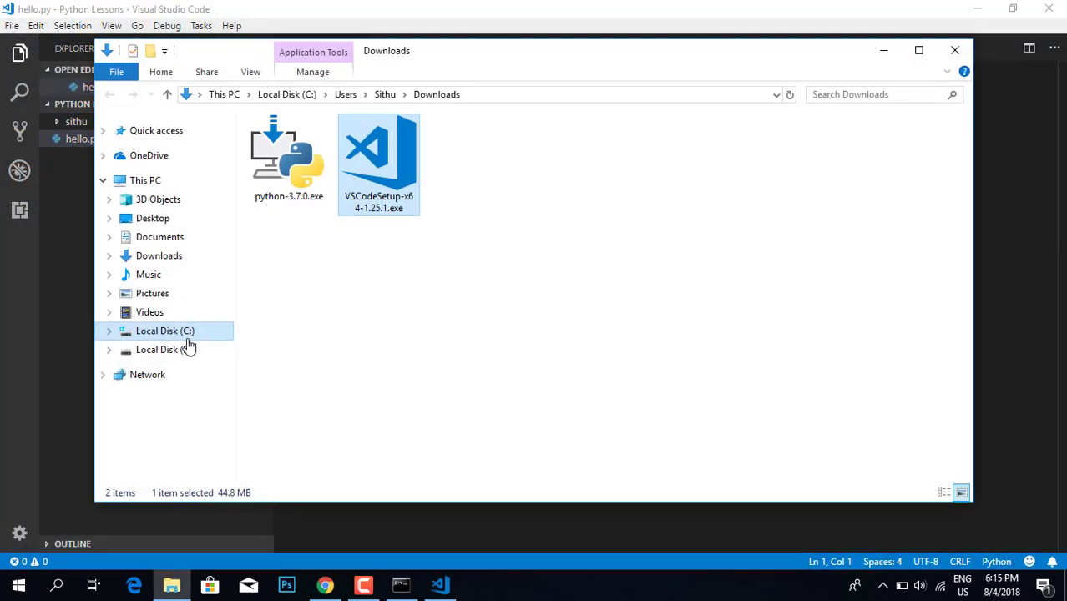
{"action": "left_click", "coordinate": [192, 346]}
{"action": "double_click", "coordinate": [346, 198]}
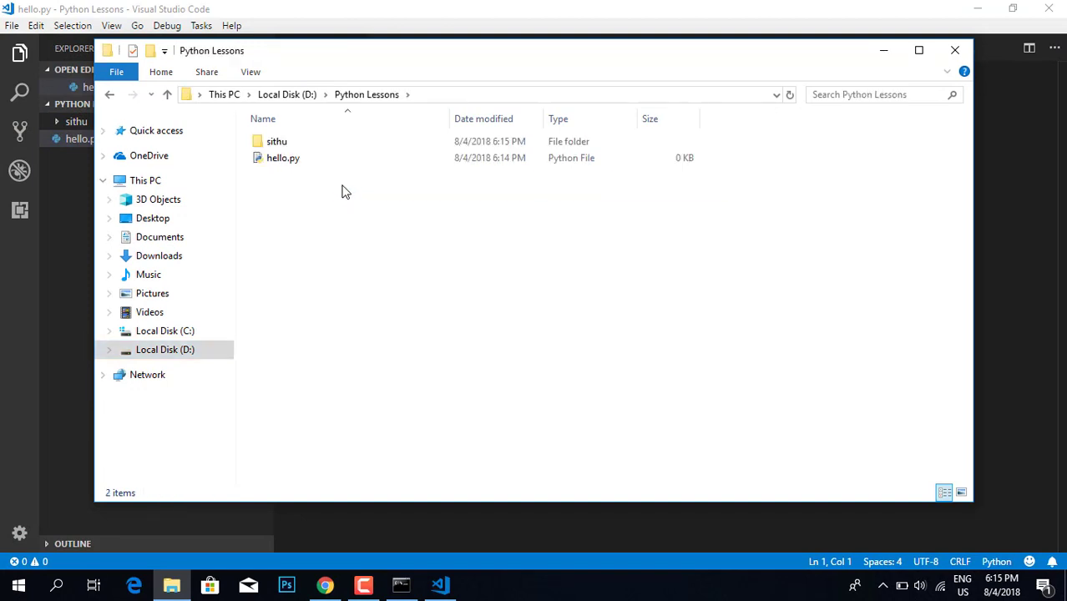
{"action": "left_click", "coordinate": [296, 146]}
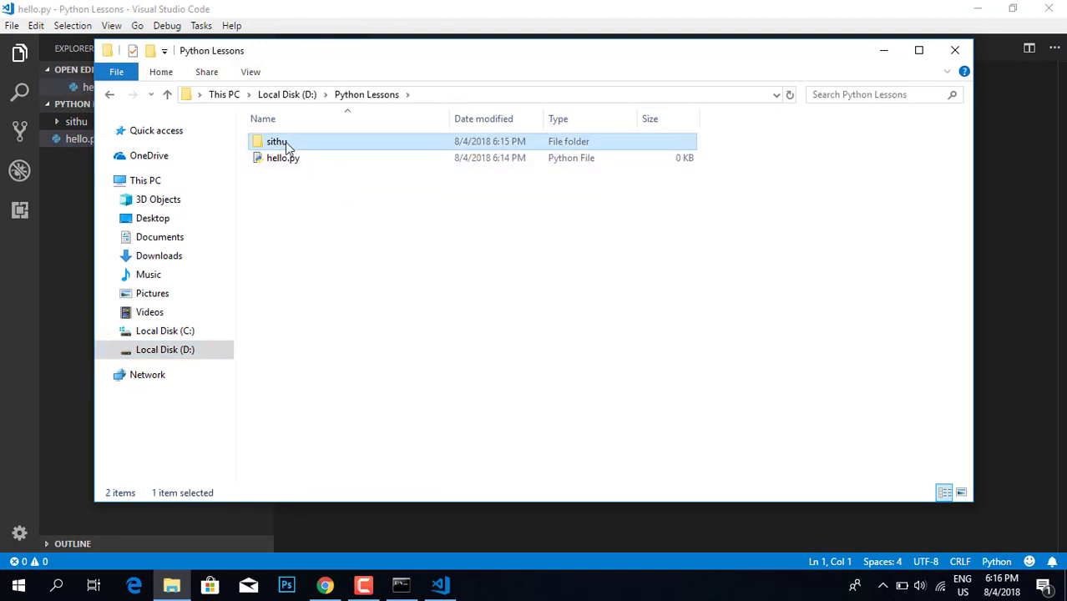
{"action": "left_click", "coordinate": [954, 50]}
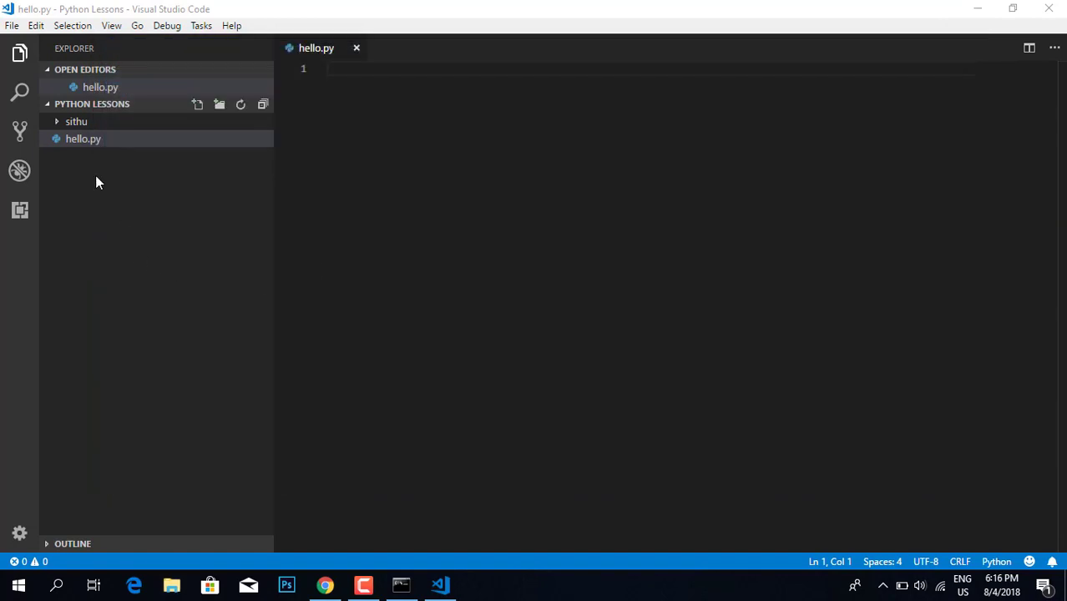
Delete the subfolder above hello.py from Python Lessons, moving it to the Recycle Bin
{"action": "left_click", "coordinate": [81, 125]}
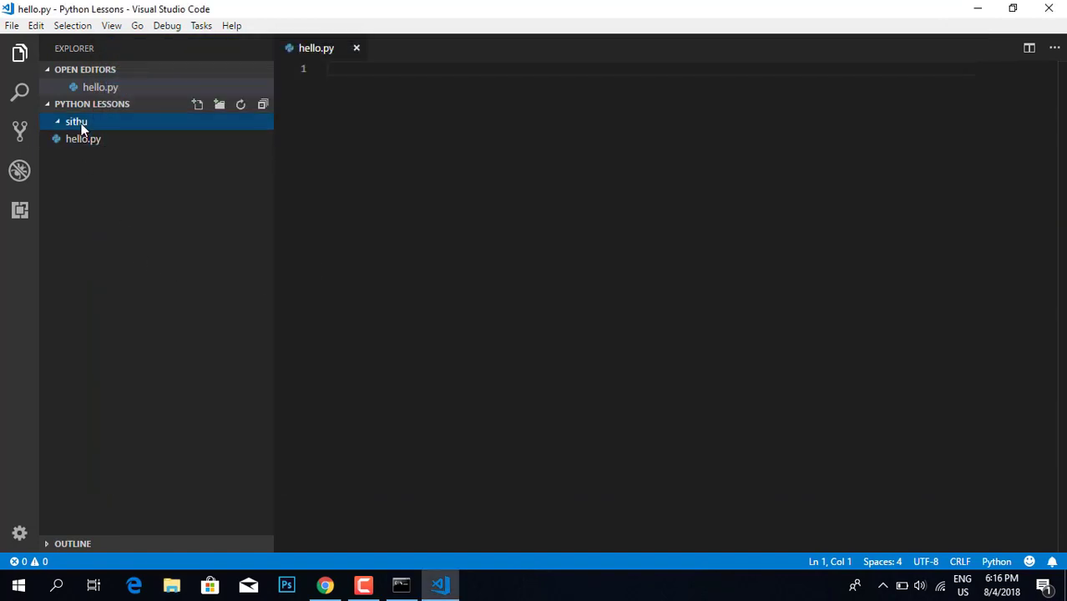
{"action": "right_click", "coordinate": [81, 125]}
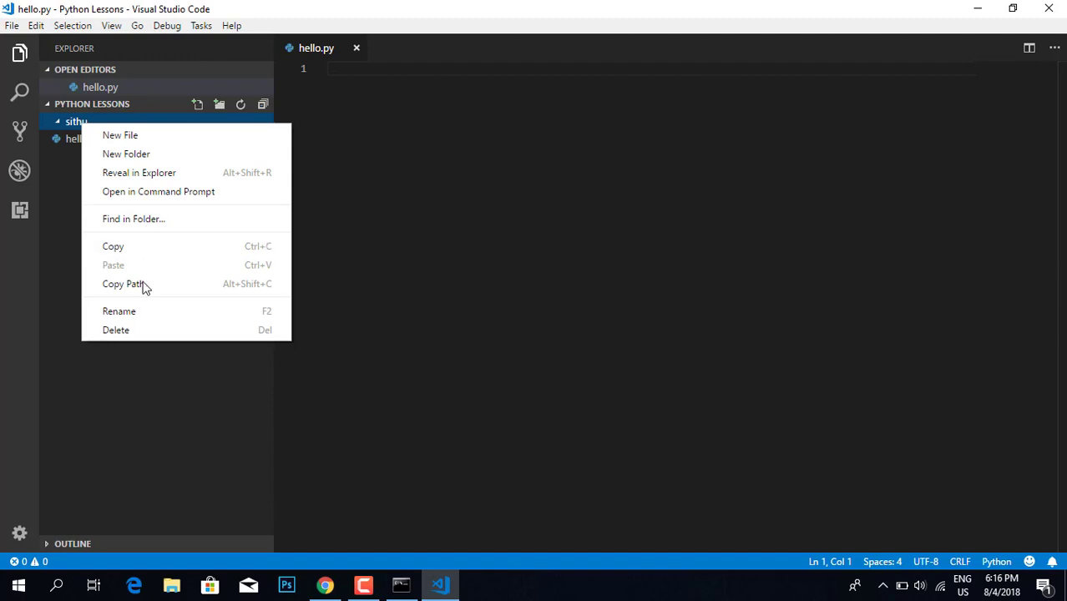
{"action": "left_click", "coordinate": [133, 332]}
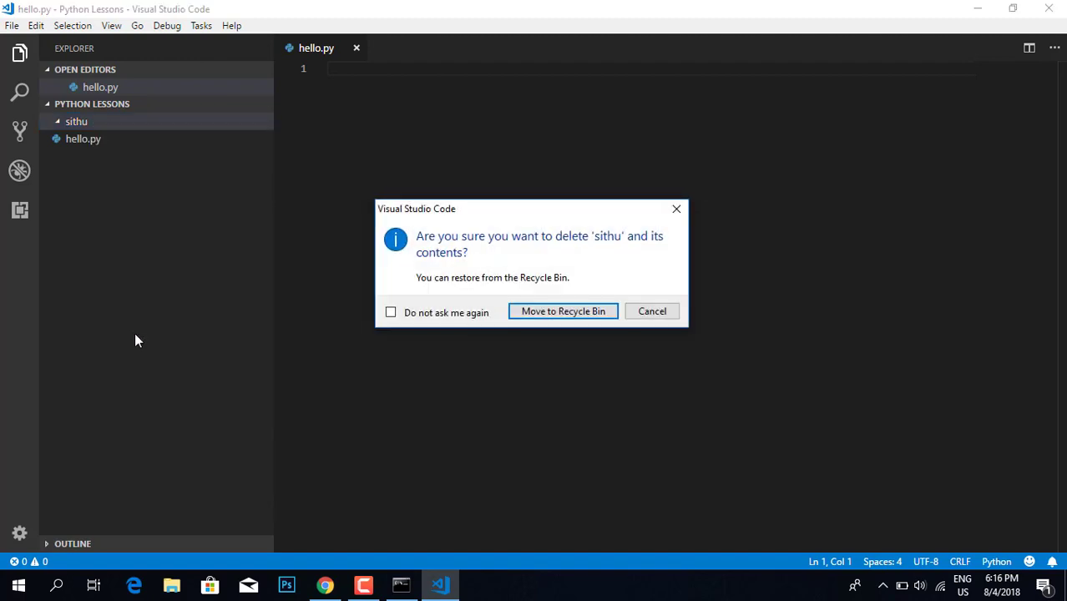
{"action": "left_click", "coordinate": [564, 310]}
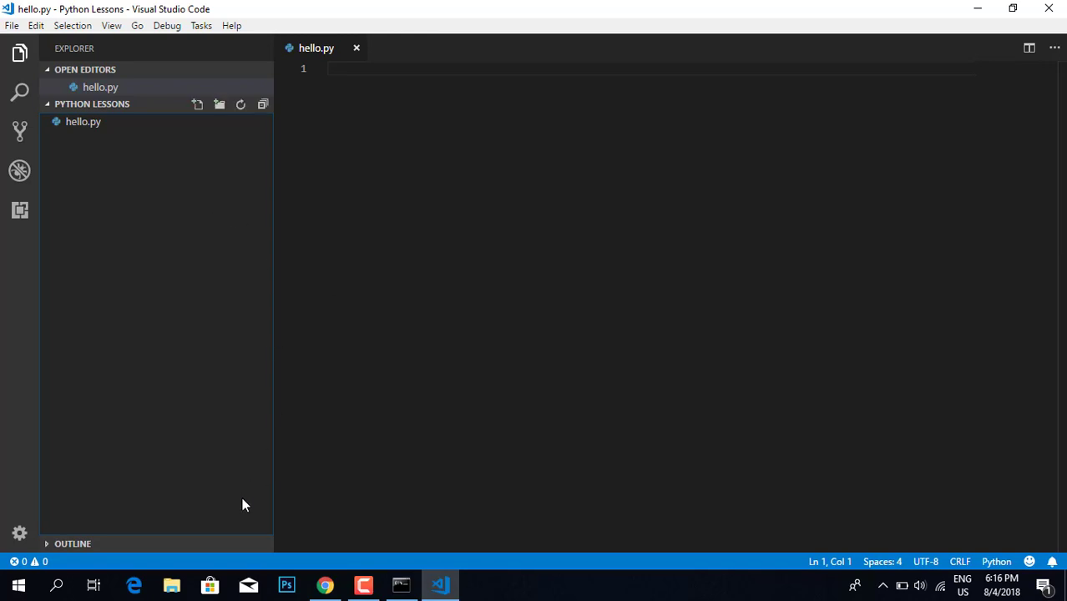
Show the desktop, check the contents of D:\Python Lessons through This PC, and close the File Explorer window
{"action": "key", "text": "super+d"}
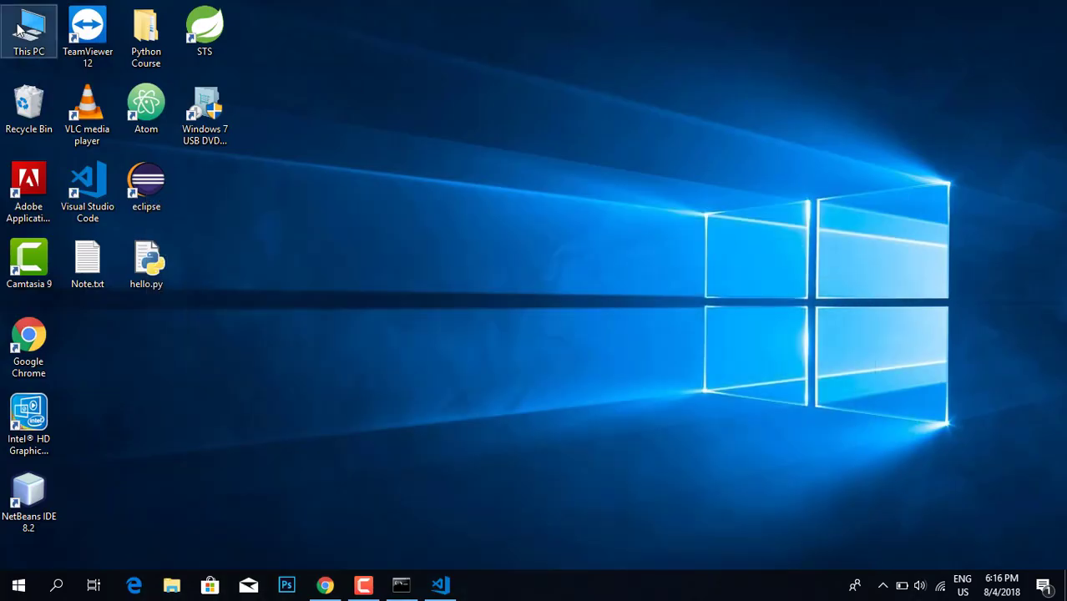
{"action": "double_click", "coordinate": [19, 30]}
{"action": "double_click", "coordinate": [517, 318]}
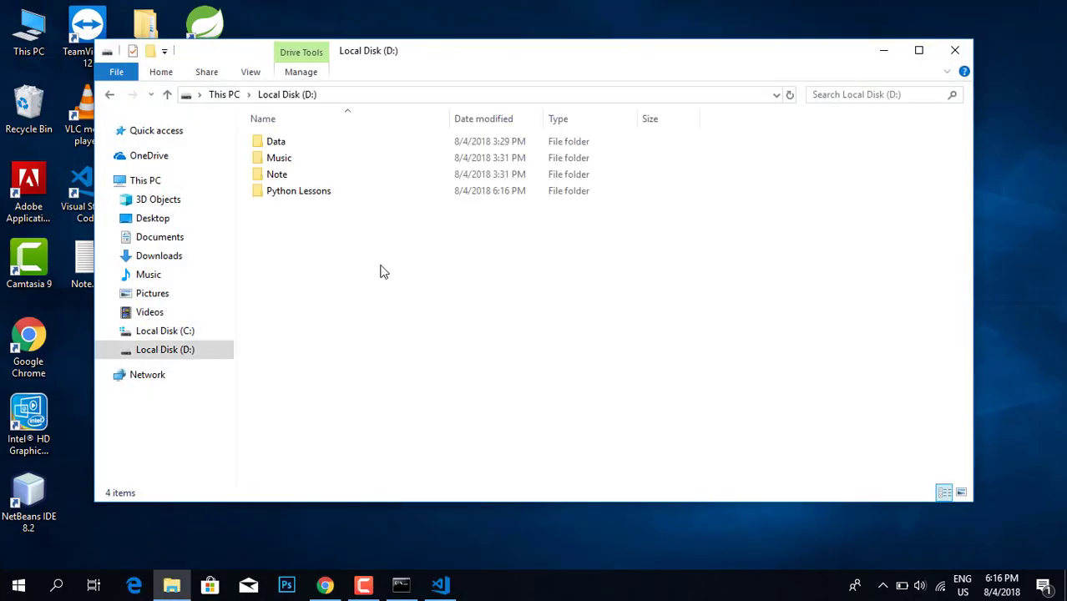
{"action": "left_click", "coordinate": [292, 192]}
{"action": "double_click", "coordinate": [293, 192]}
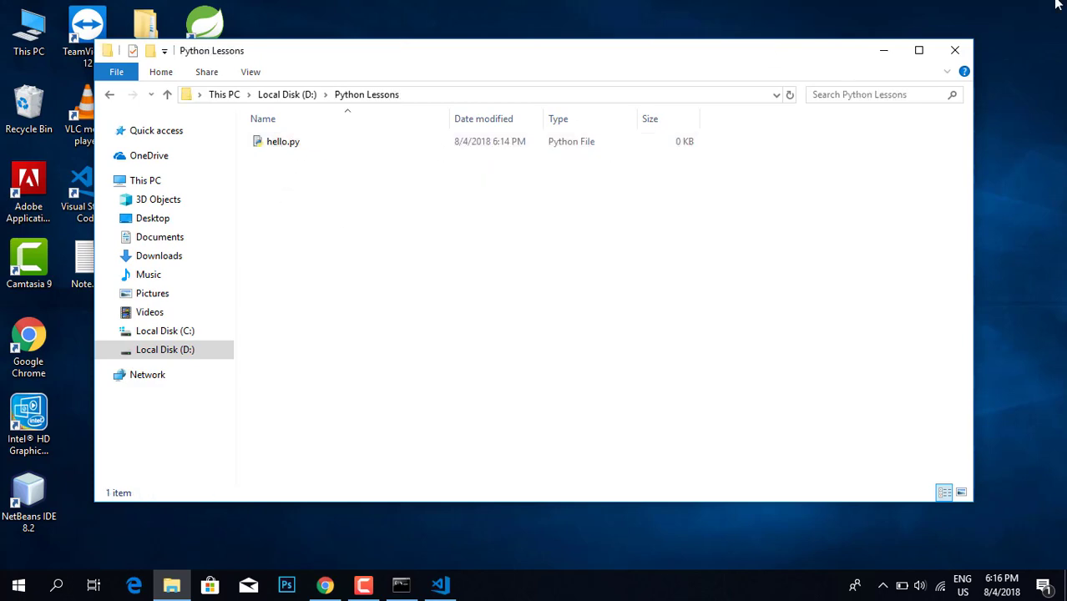
{"action": "left_click", "coordinate": [954, 51]}
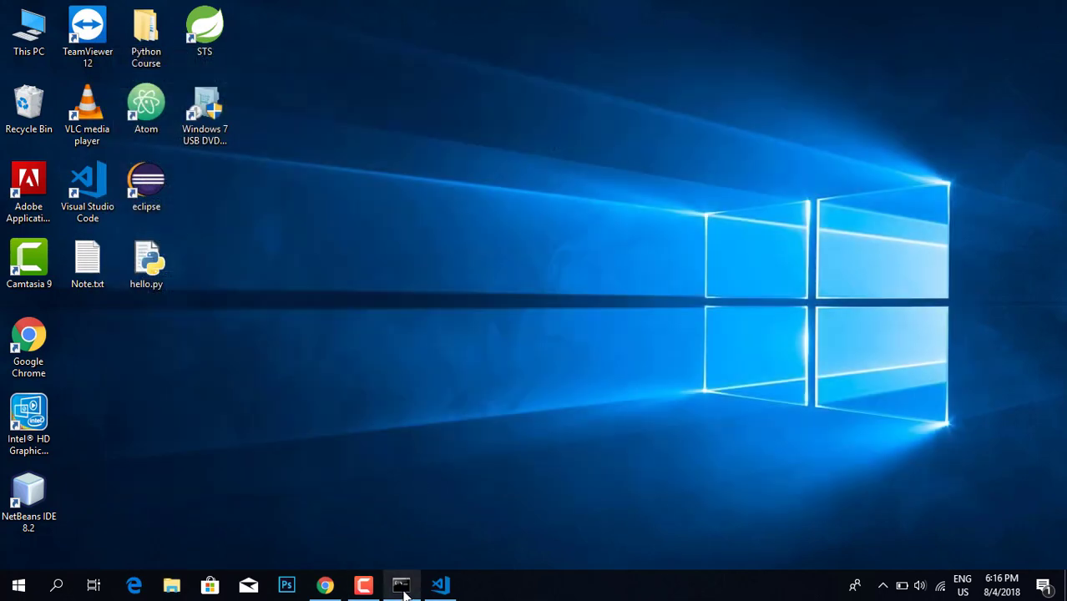
Switch back to Visual Studio Code and open the integrated terminal in the Python Lessons folder
{"action": "left_click", "coordinate": [439, 584]}
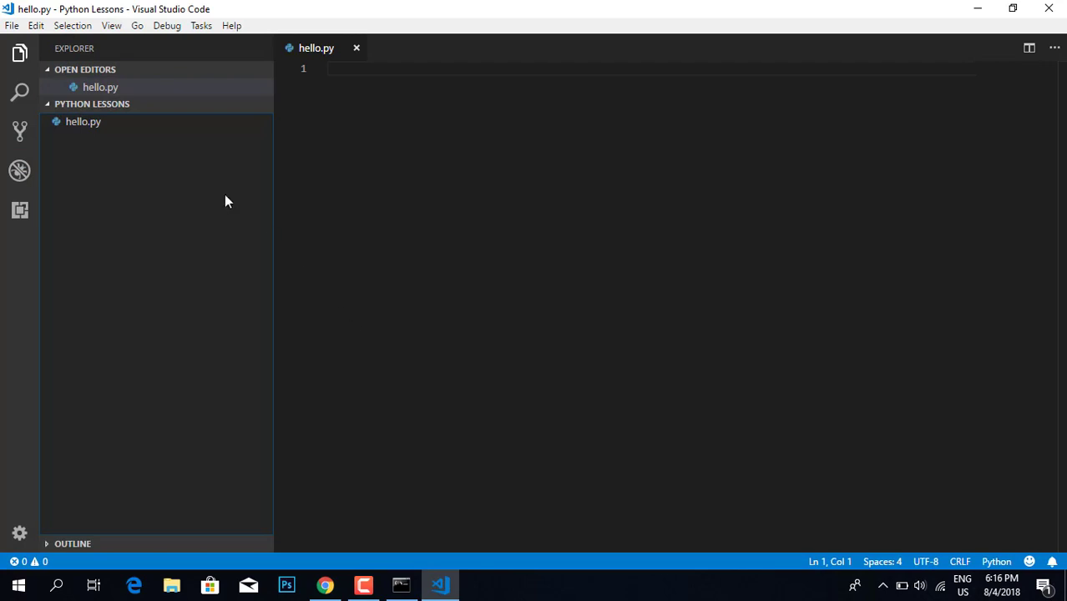
{"action": "left_click", "coordinate": [112, 26]}
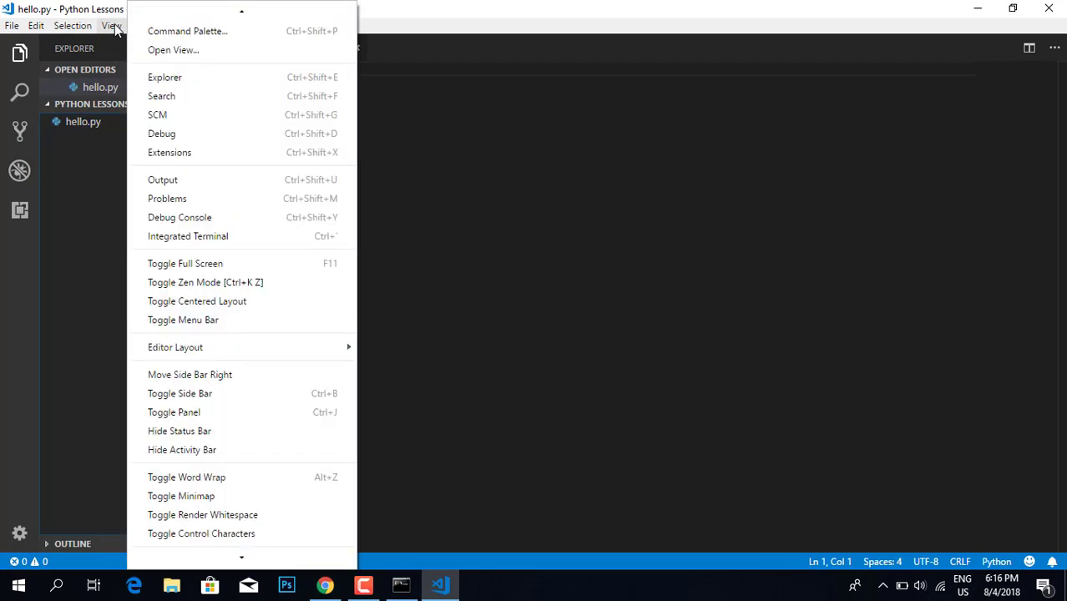
{"action": "left_click", "coordinate": [198, 238]}
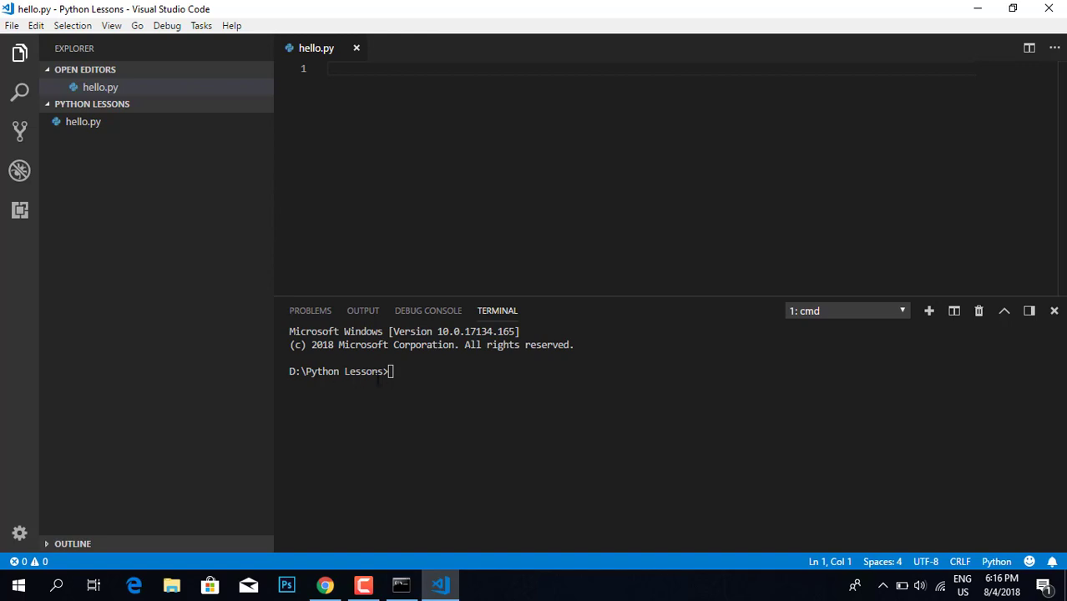
{"action": "left_click", "coordinate": [389, 372]}
Write print("Hello World!") on line 1 of hello.py and save the file
{"action": "left_click", "coordinate": [364, 75]}
{"action": "type", "text": "p"}
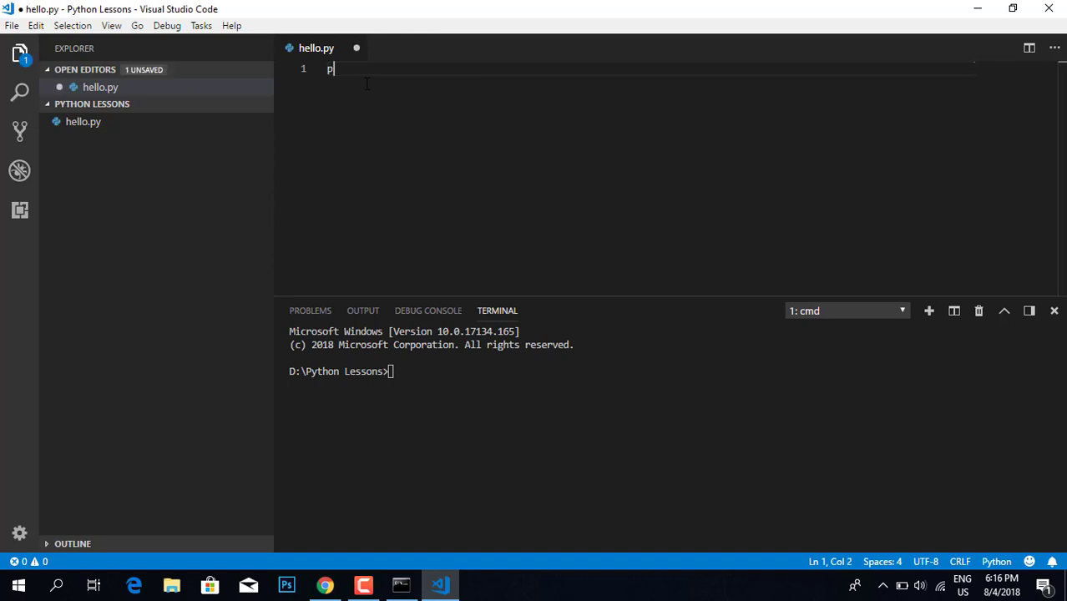
{"action": "type", "text": "rint(\""}
{"action": "type", "text": "Hello World"}
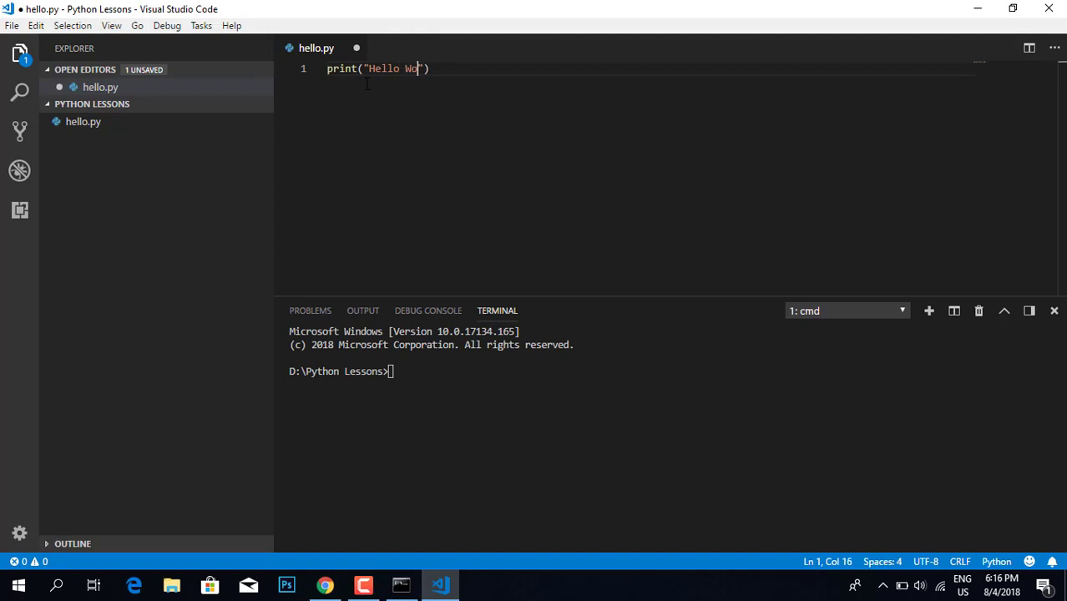
{"action": "type", "text": "!"}
{"action": "key", "text": "ctrl+s"}
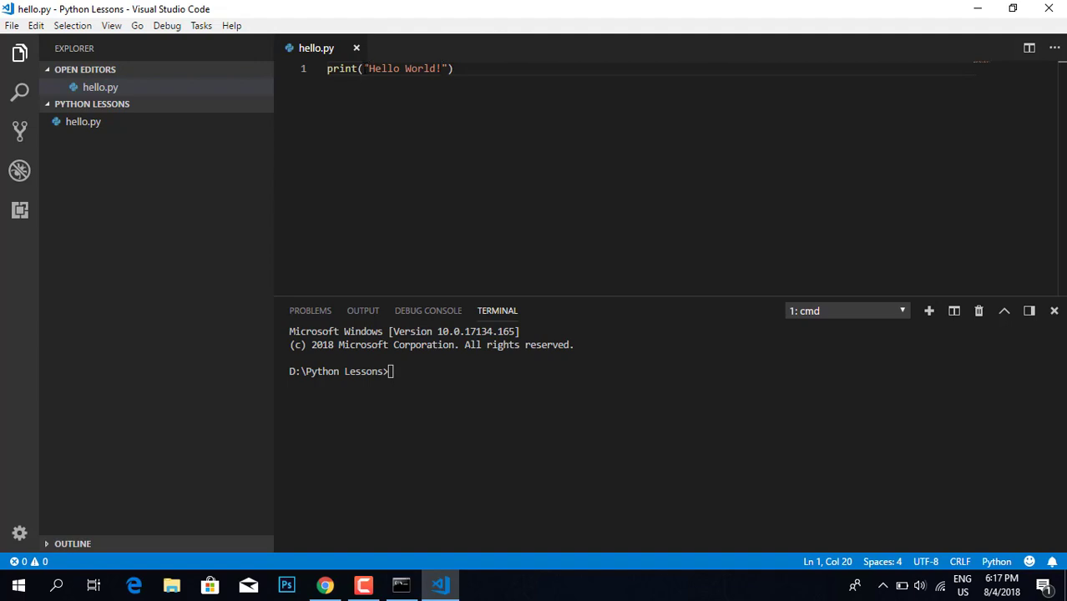
{"action": "left_click_drag", "start_coordinate": [364, 68], "coordinate": [442, 69]}
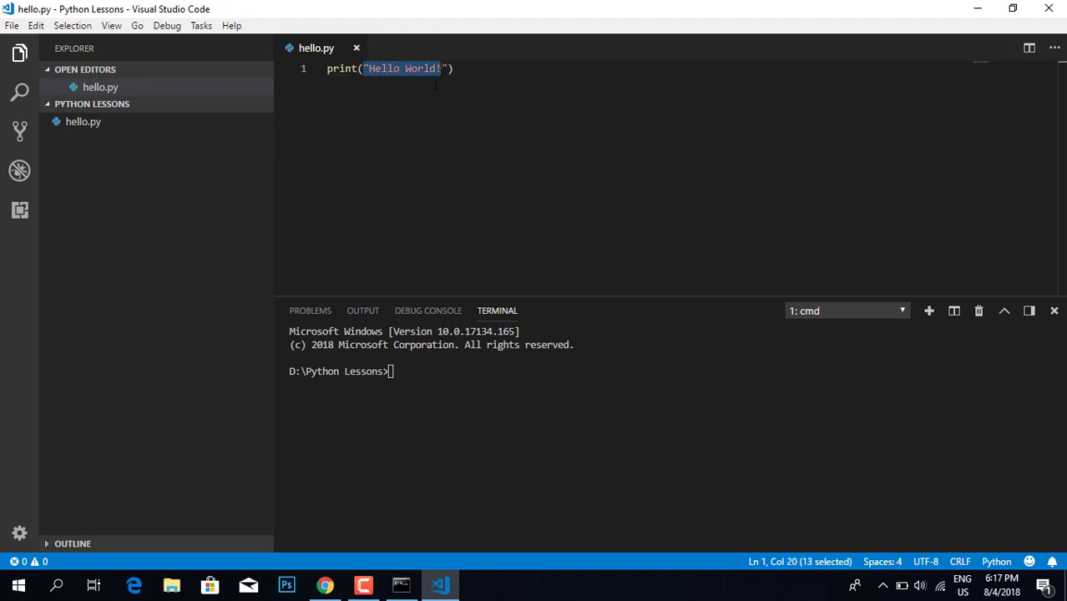
{"action": "left_click", "coordinate": [400, 86]}
{"action": "left_click_drag", "start_coordinate": [362, 68], "coordinate": [368, 69]}
{"action": "left_click_drag", "start_coordinate": [452, 69], "coordinate": [445, 69]}
{"action": "left_click", "coordinate": [477, 69]}
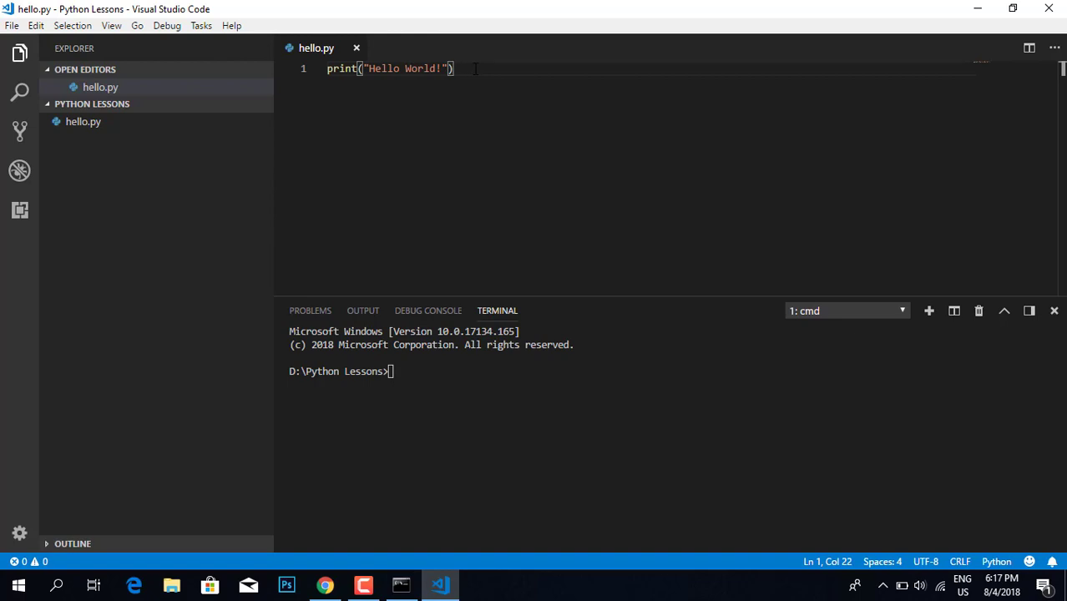
Enlarge the editor interface by one zoom level and place the cursor at the terminal prompt
{"action": "key", "text": "ctrl+equal"}
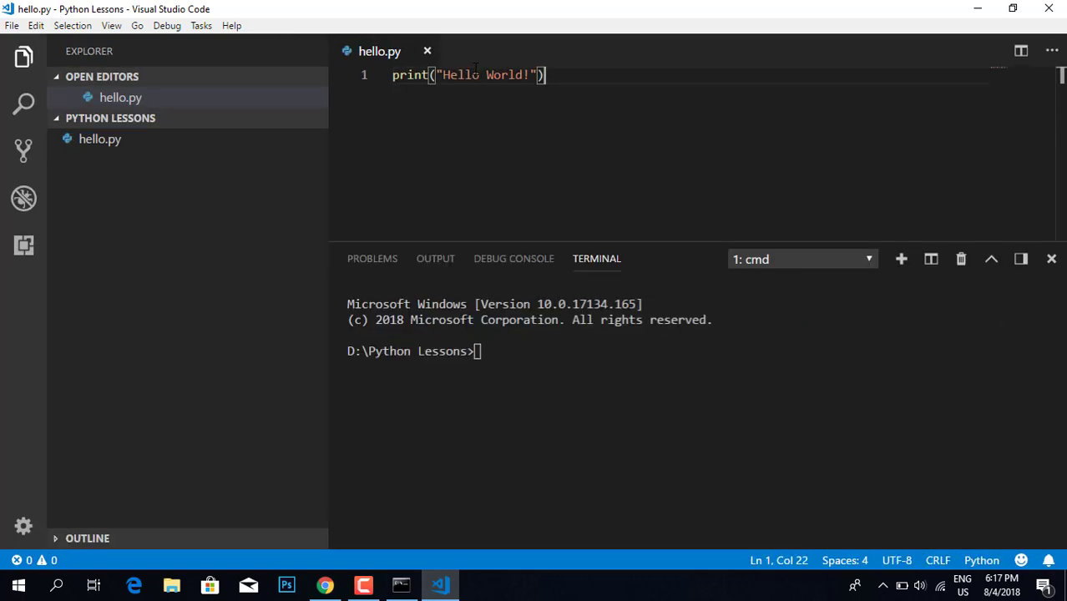
{"action": "left_click", "coordinate": [495, 355]}
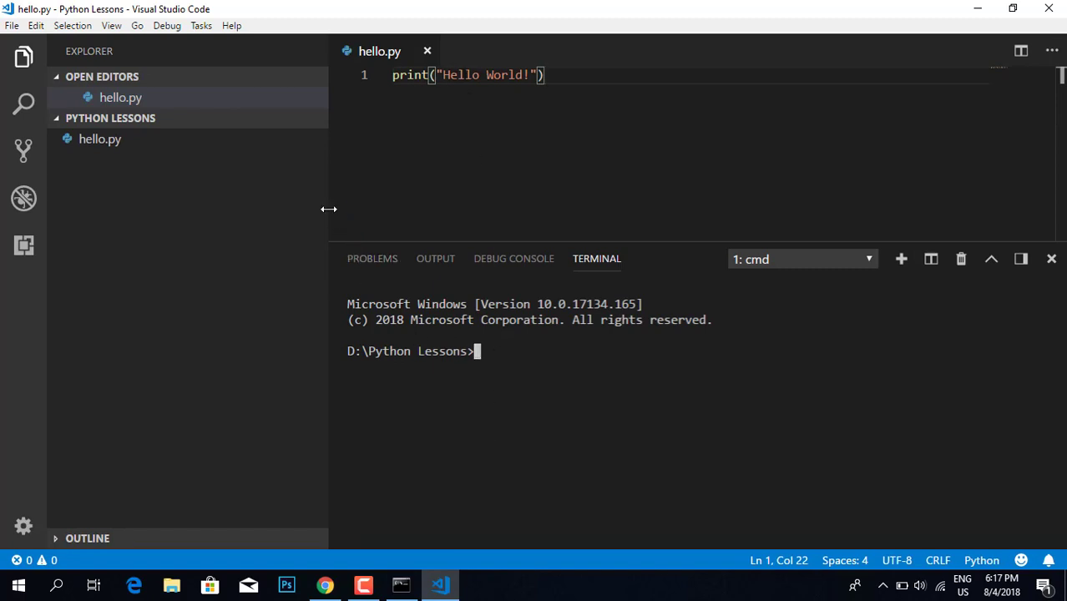